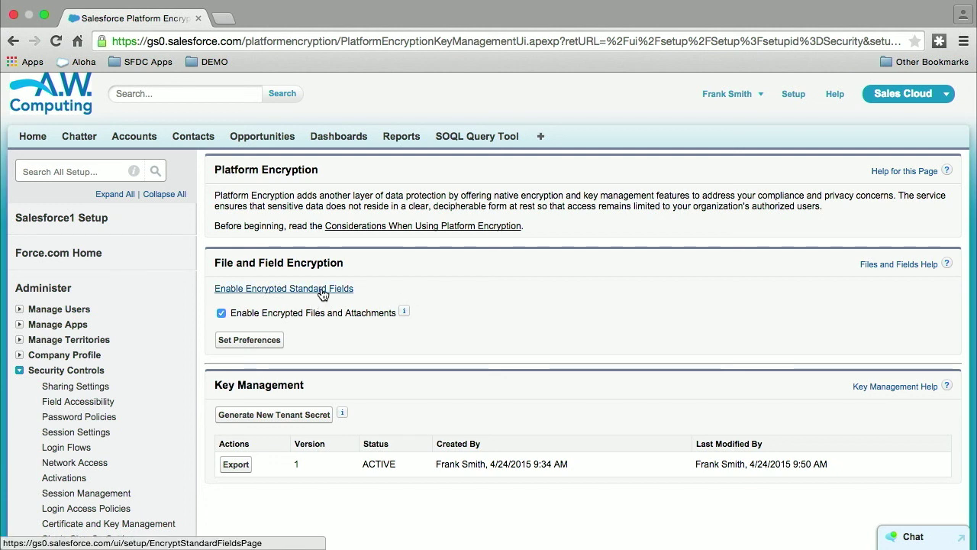
# Step: Examine which standard Account and Contact fields are selected for encryption, using a separate browser tab that is closed again
pyautogui.keyDown('super'); pyautogui.click(323, 288); pyautogui.keyUp('super')
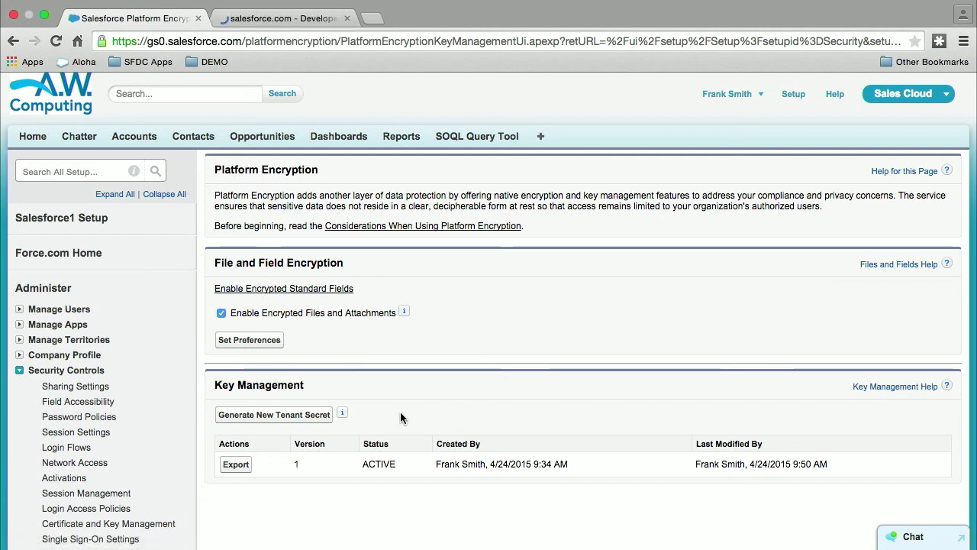
pyautogui.click(284, 18)
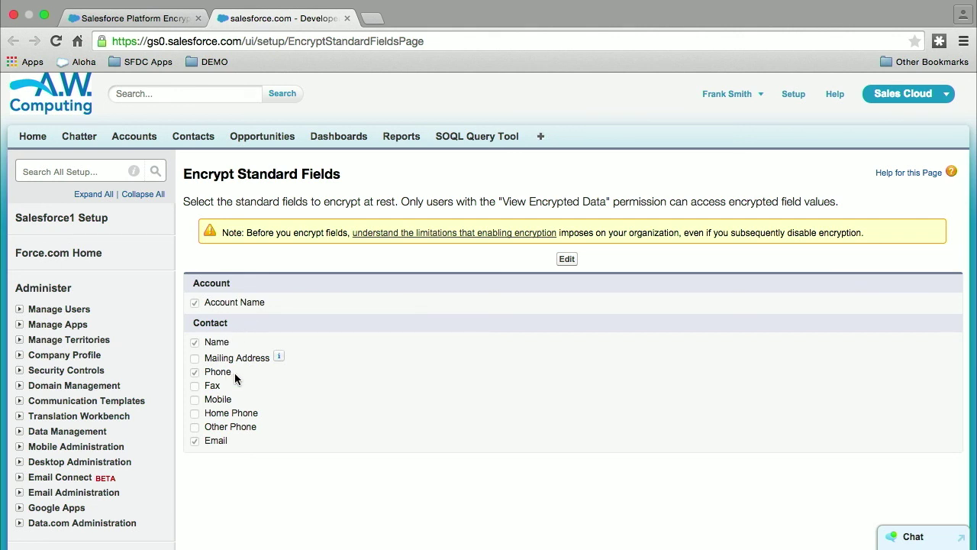
pyautogui.click(347, 19)
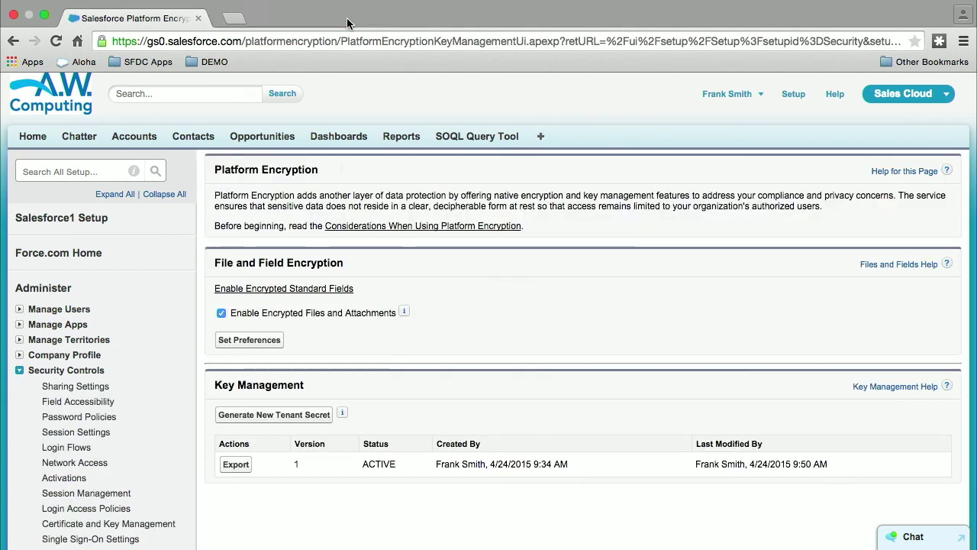
# Step: Open the Contacts field list from the Customize section of Setup
pyautogui.scroll(-3, 126, 369)
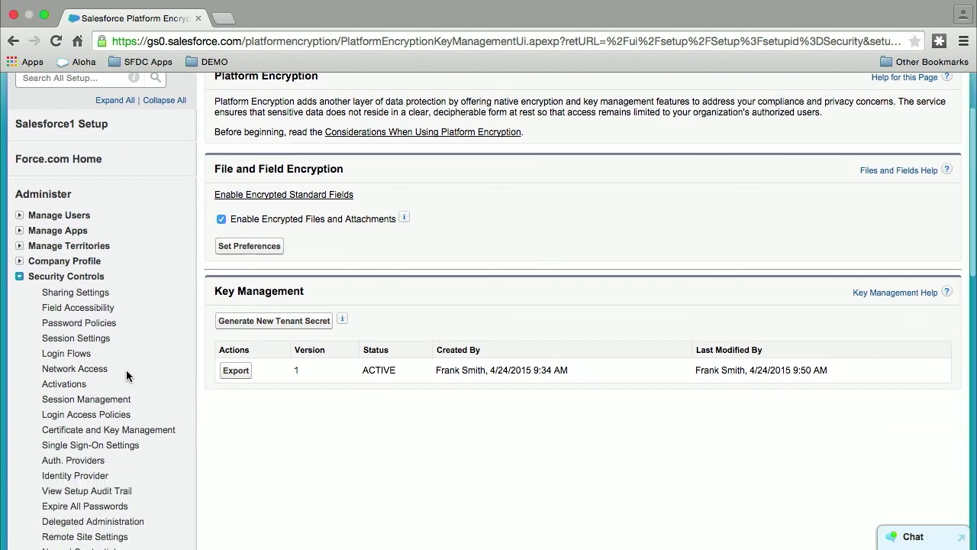
pyautogui.click(20, 265)
pyautogui.scroll(-3, 77, 392)
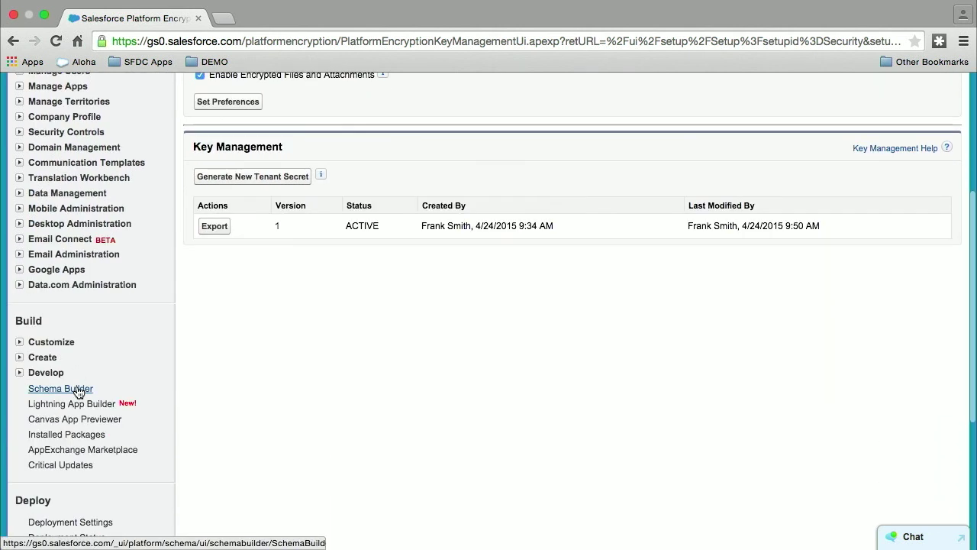
pyautogui.click(19, 357)
pyautogui.scroll(-2, 86, 409)
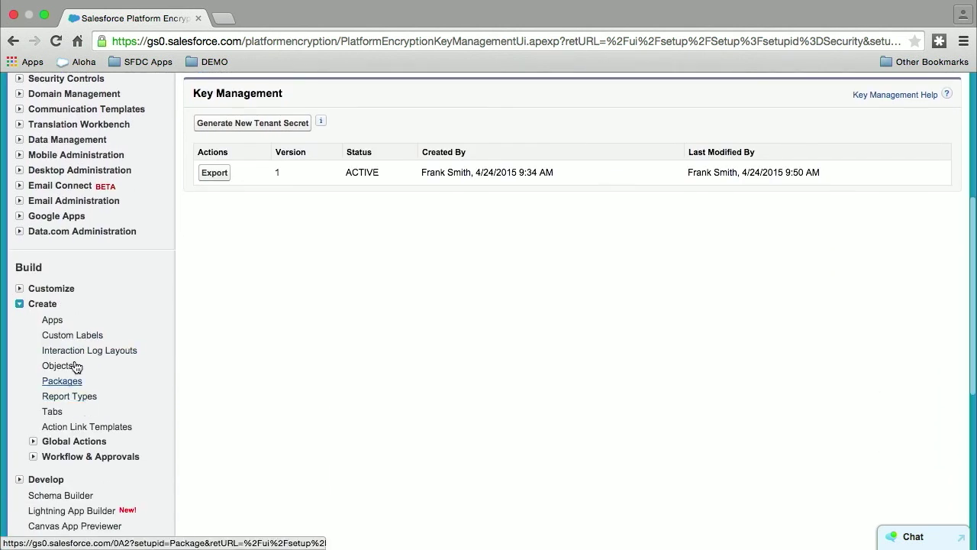
pyautogui.click(19, 288)
pyautogui.scroll(-3, 68, 333)
pyautogui.scroll(-2, 96, 428)
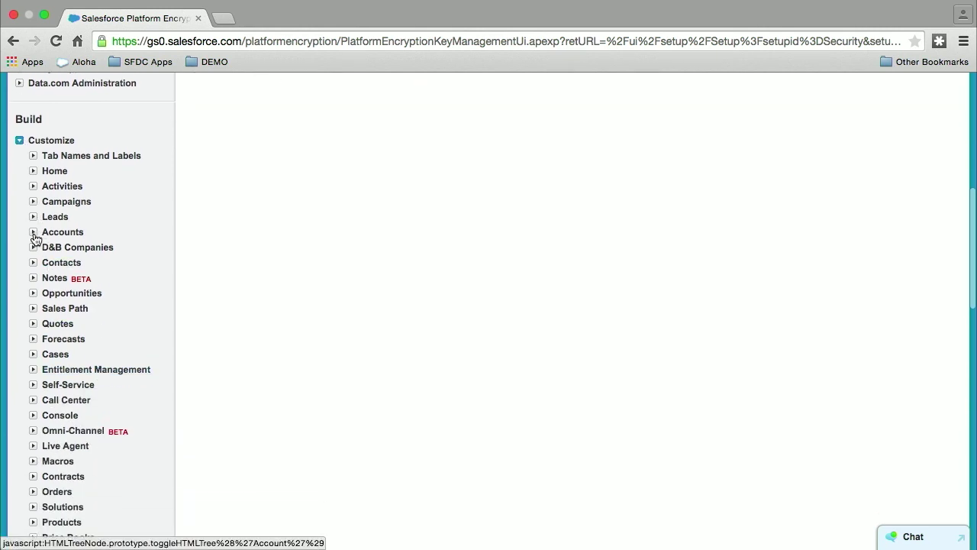
pyautogui.click(33, 262)
pyautogui.click(66, 279)
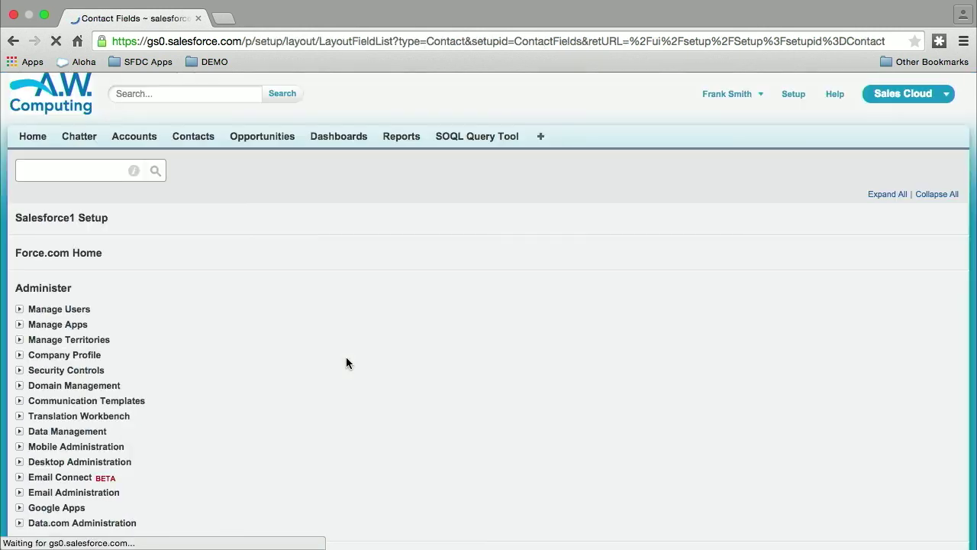
# Step: Open the definition of the SSN field among the Contact custom fields
pyautogui.scroll(-8, 516, 460)
pyautogui.scroll(-15, 517, 461)
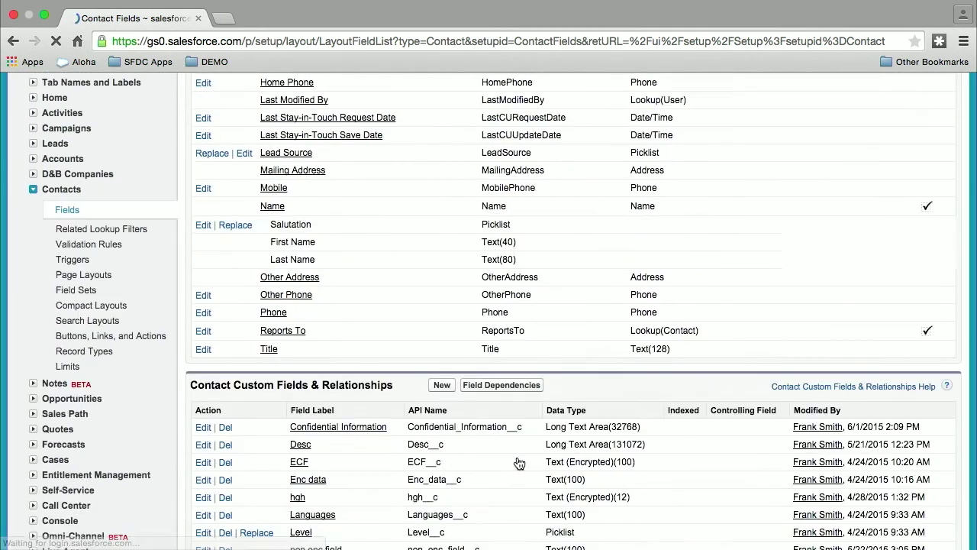
pyautogui.click(299, 270)
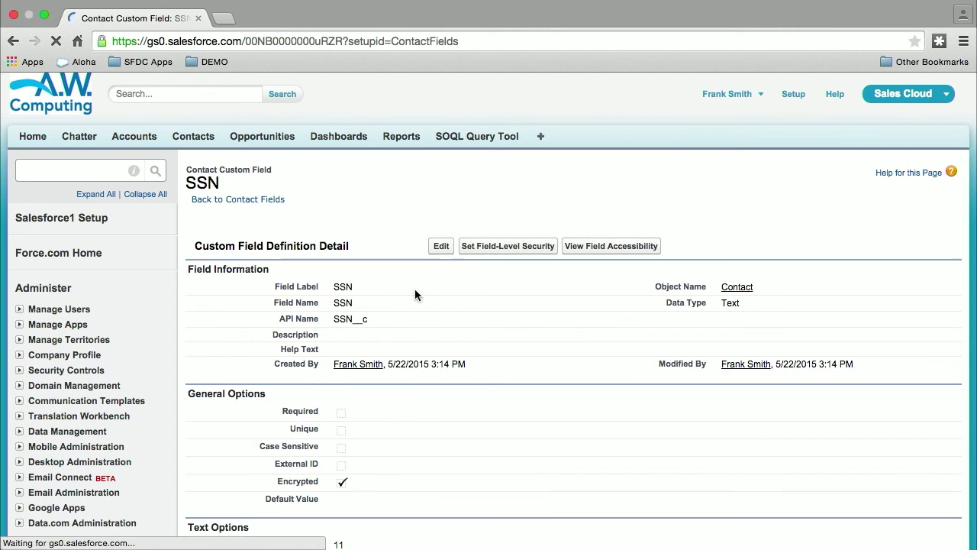
# Step: Examine the SSN field's encryption option in its edit form, leaving the form without saving
pyautogui.click(441, 246)
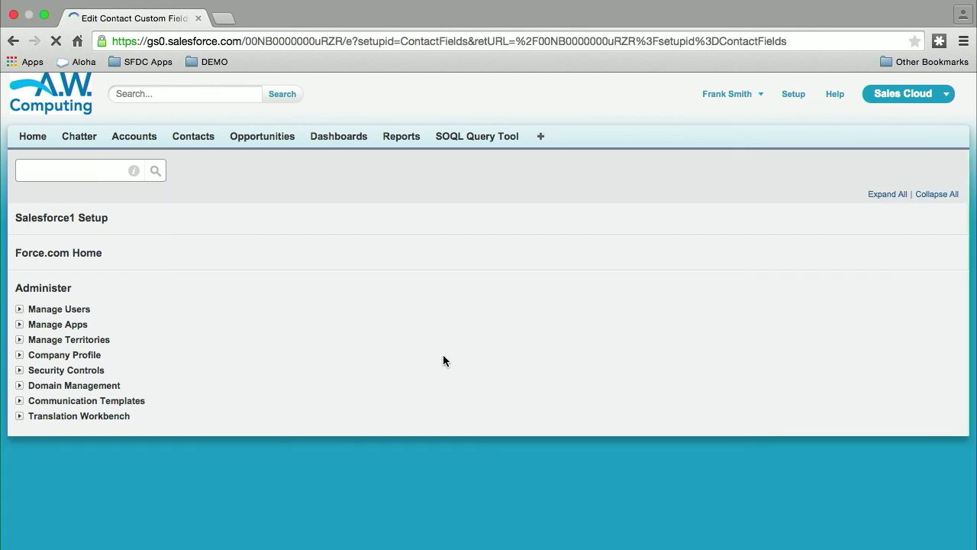
pyautogui.scroll(-2, 444, 359)
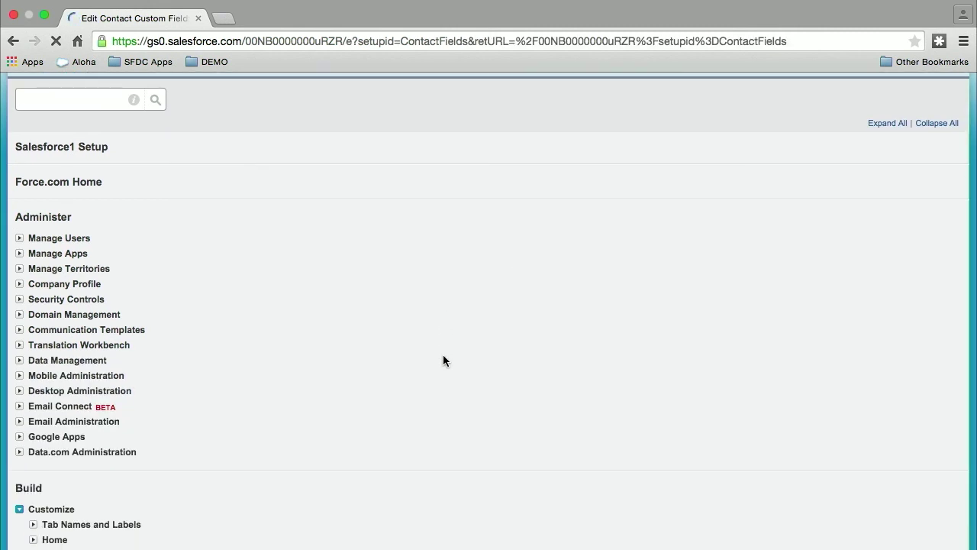
pyautogui.scroll(-2, 448, 416)
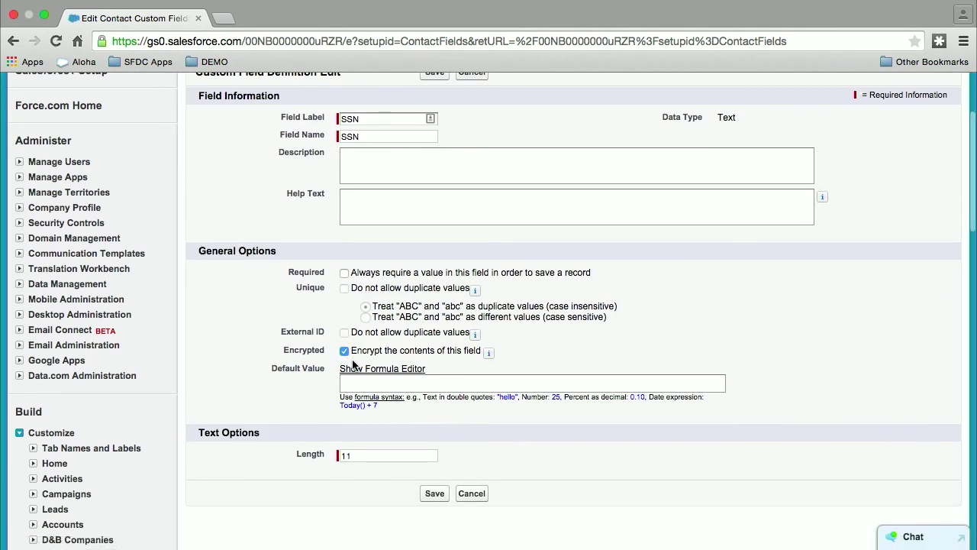
pyautogui.click(467, 492)
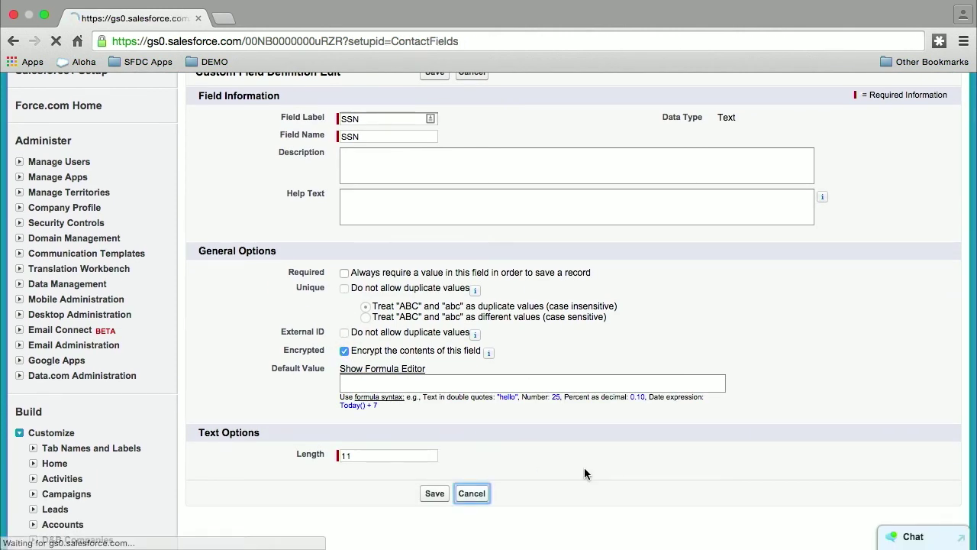
# Step: Edit the SSN field's Valid_SSN validation rule, making it active, and save it
pyautogui.scroll(-5, 456, 427)
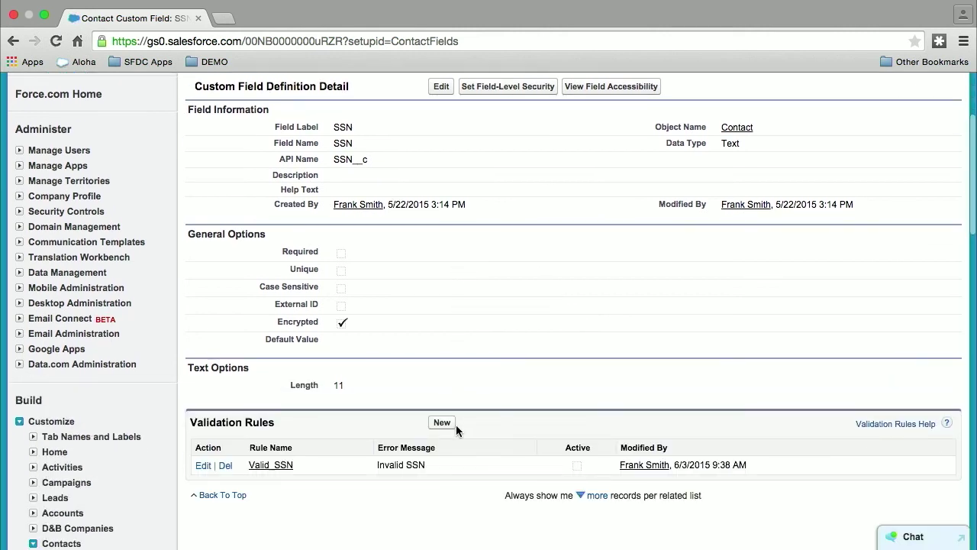
pyautogui.click(203, 422)
pyautogui.scroll(-2, 475, 368)
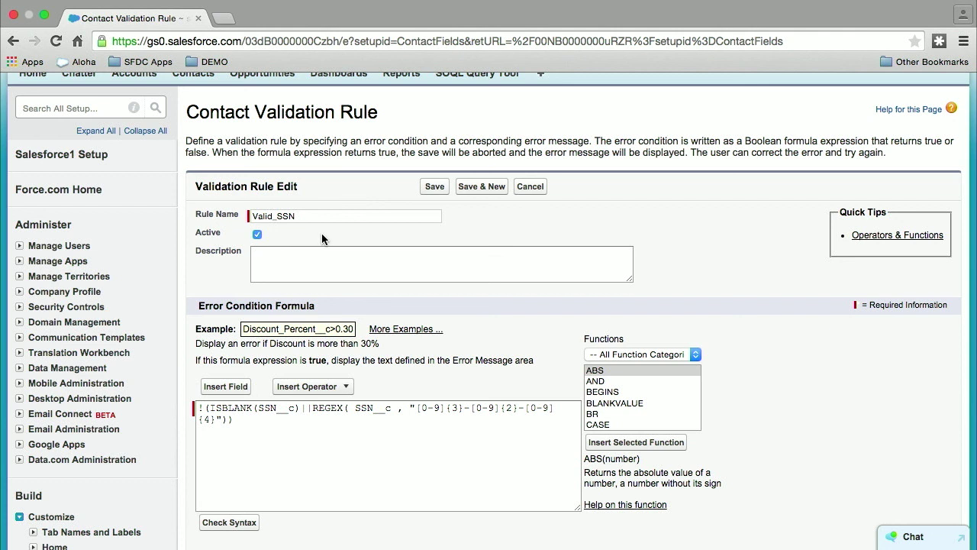
pyautogui.click(442, 191)
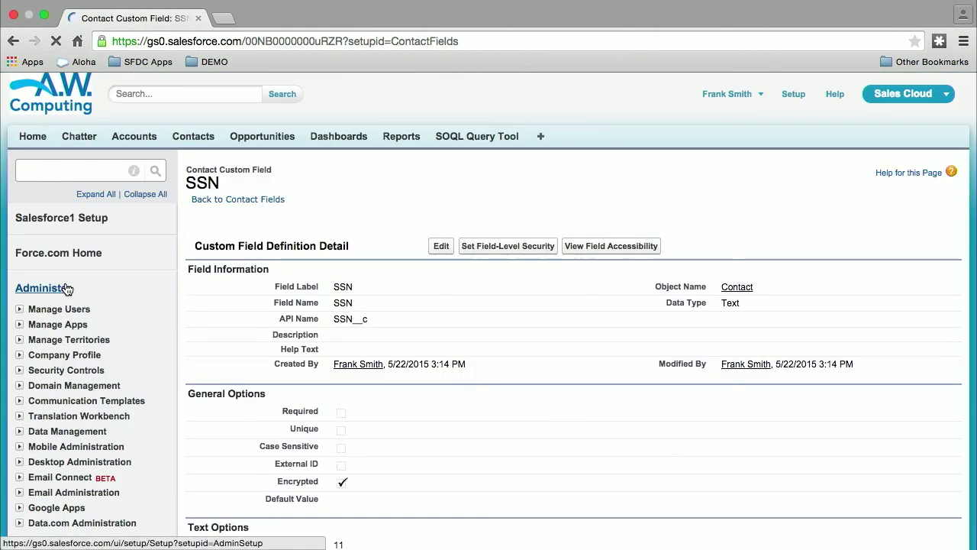
# Step: Open the System Administrator's user record from Manage Users and show its permission set assignments
pyautogui.click(19, 309)
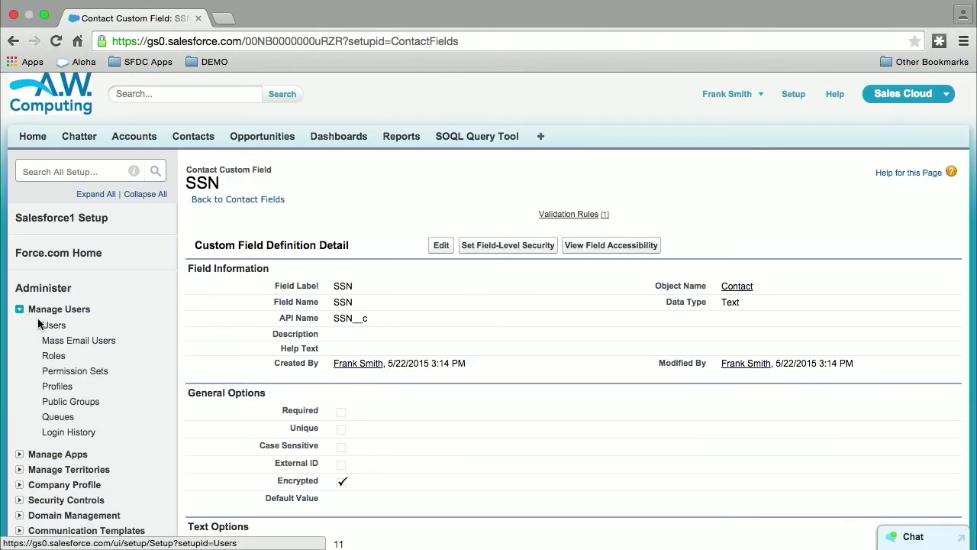
pyautogui.click(50, 326)
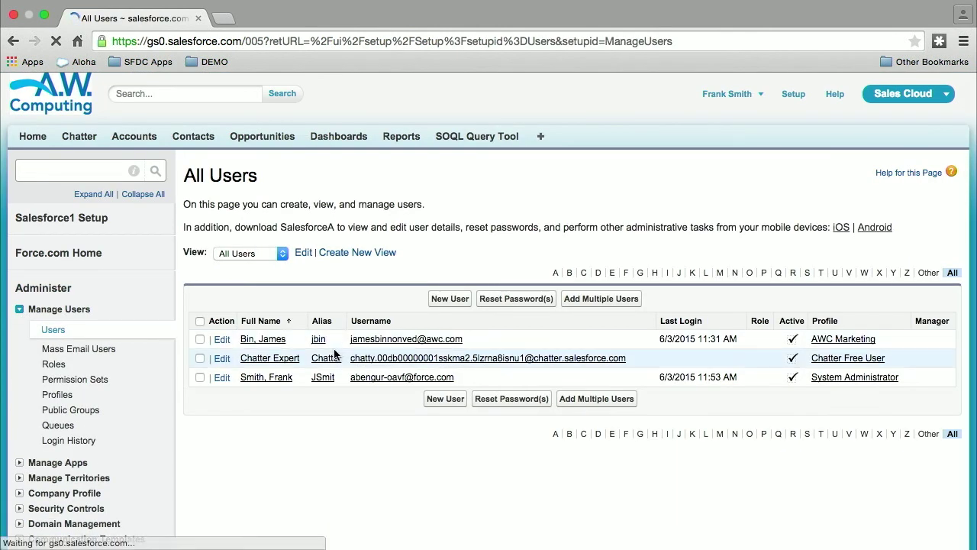
pyautogui.click(267, 382)
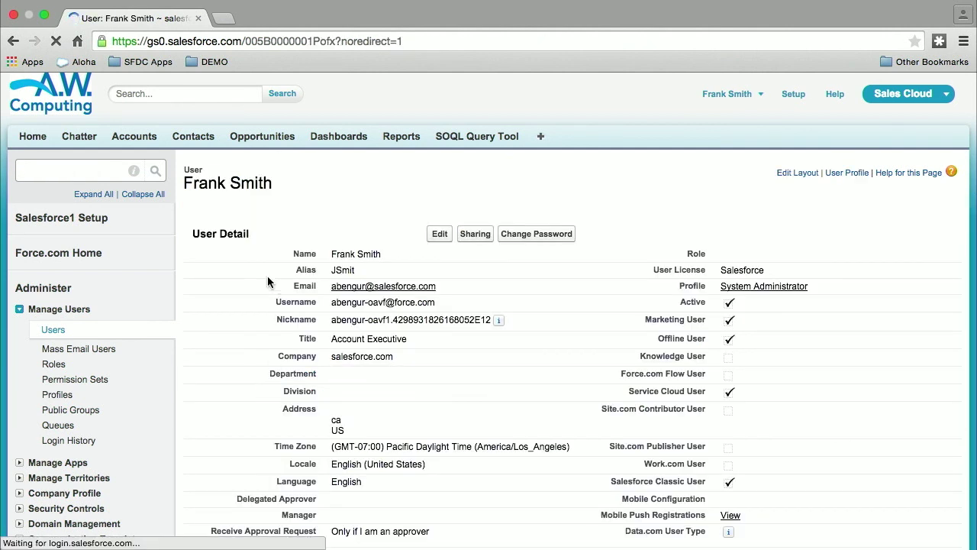
pyautogui.moveTo(271, 207)
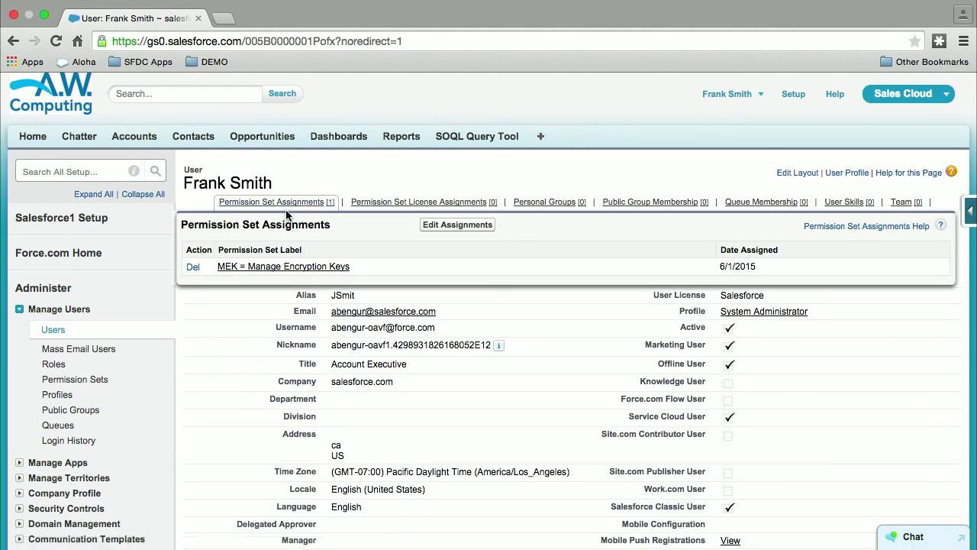
pyautogui.moveTo(318, 204)
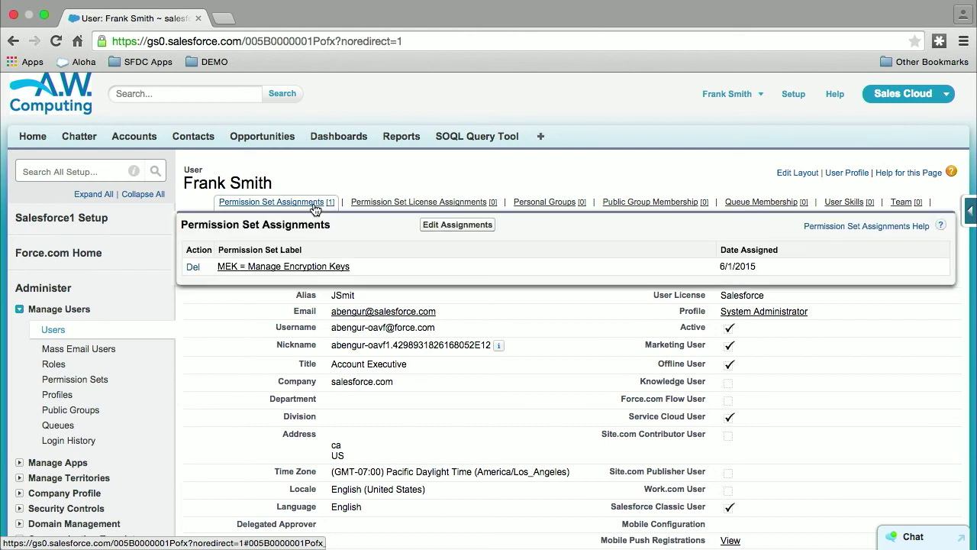
# Step: Assign the View Encrypted Data (Field Values) permission set to the administrator's user record and save
pyautogui.click(434, 231)
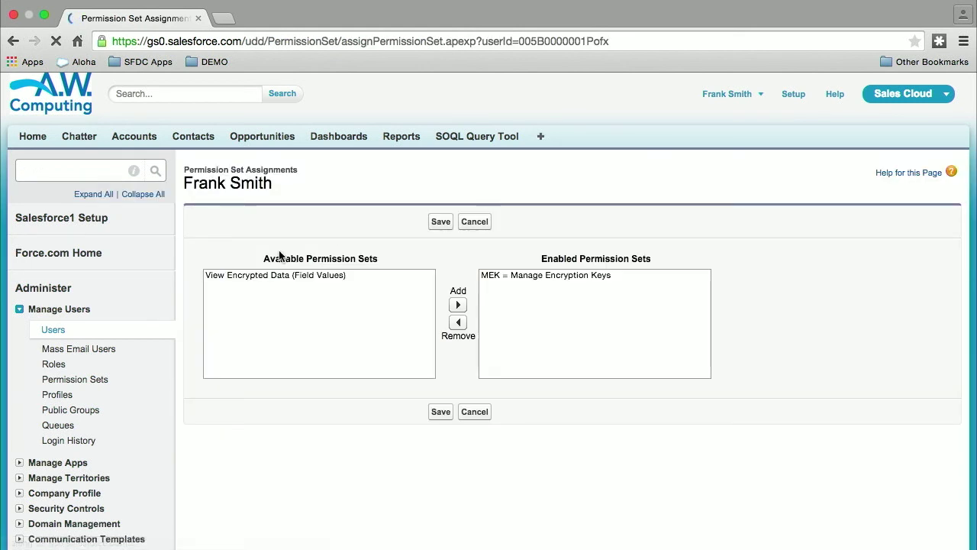
pyautogui.click(301, 277)
pyautogui.click(457, 305)
pyautogui.click(441, 222)
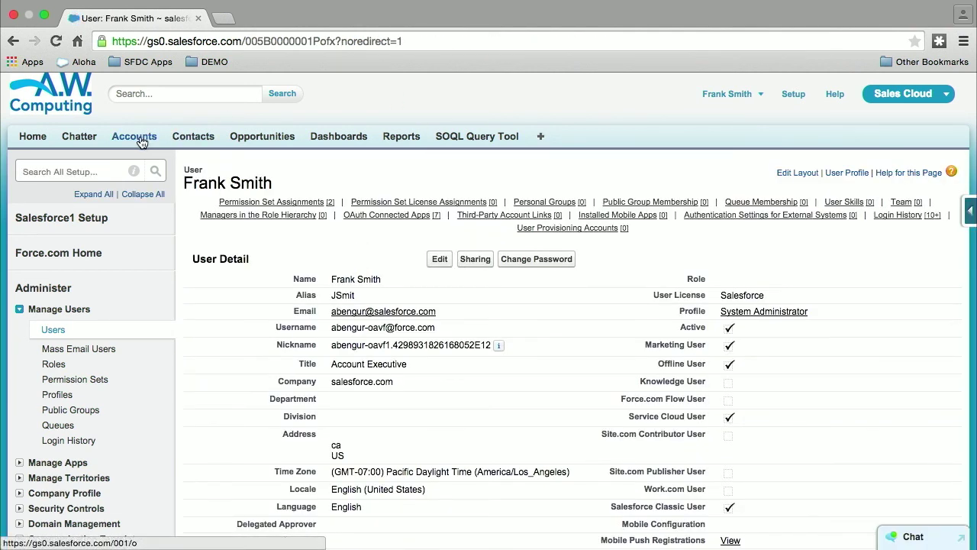
# Step: Create and save a new account named Acme Global
pyautogui.click(141, 142)
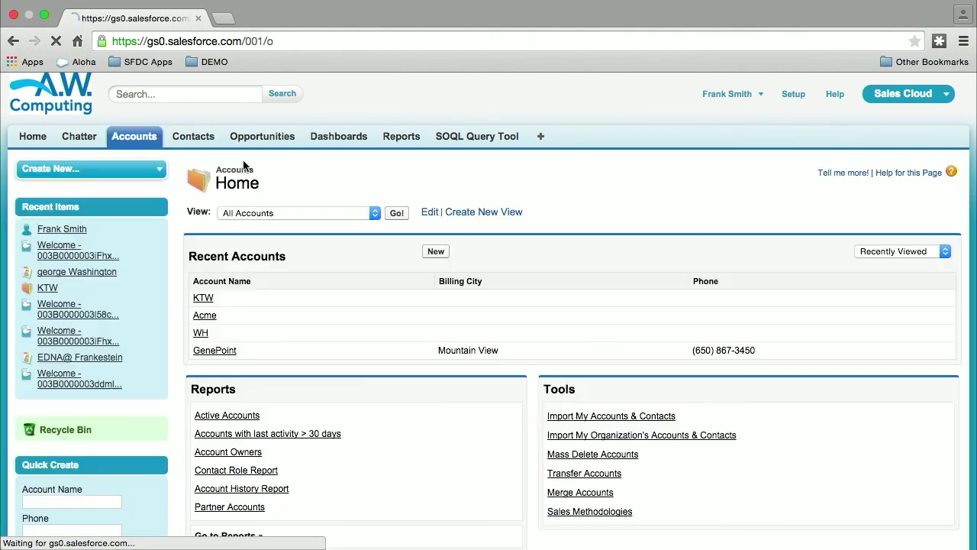
pyautogui.click(445, 255)
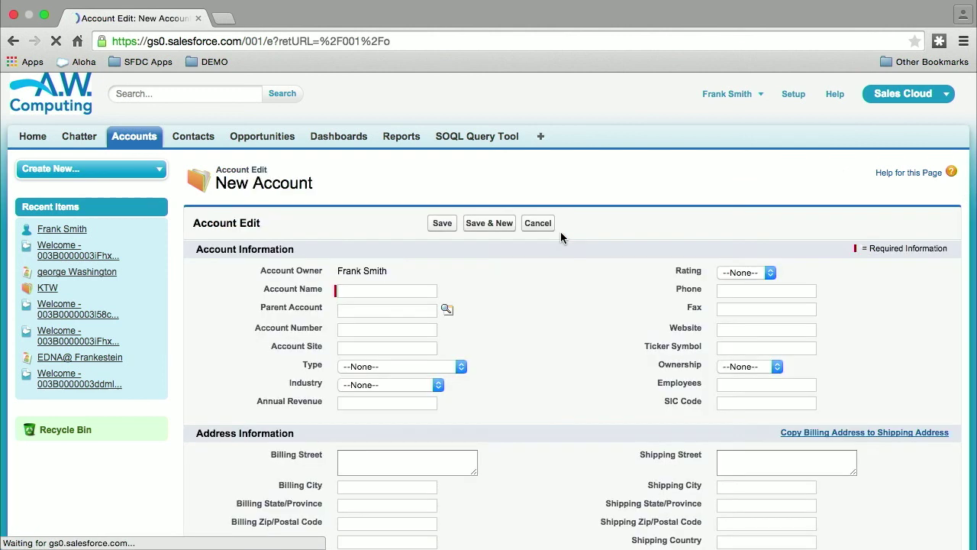
pyautogui.write('Acme ')
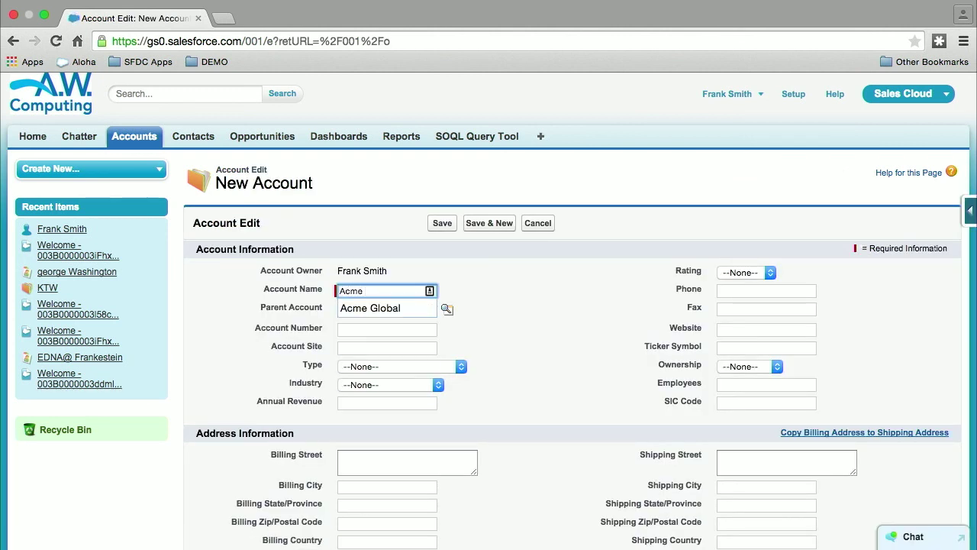
pyautogui.write('Global')
pyautogui.click(491, 256)
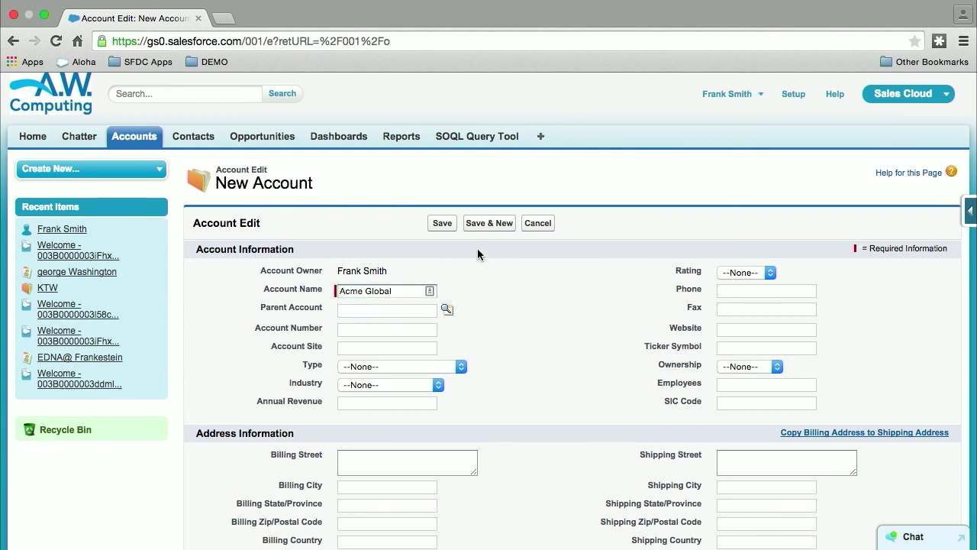
pyautogui.click(440, 222)
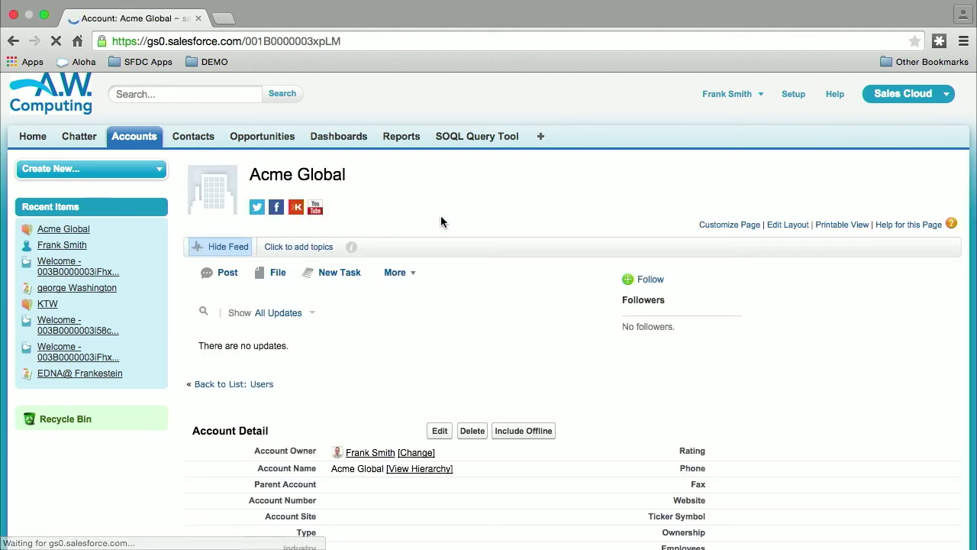
# Step: Start a new contact, filling in the contact's first name, last name and a six-digit SSN without dashes
pyautogui.click(195, 141)
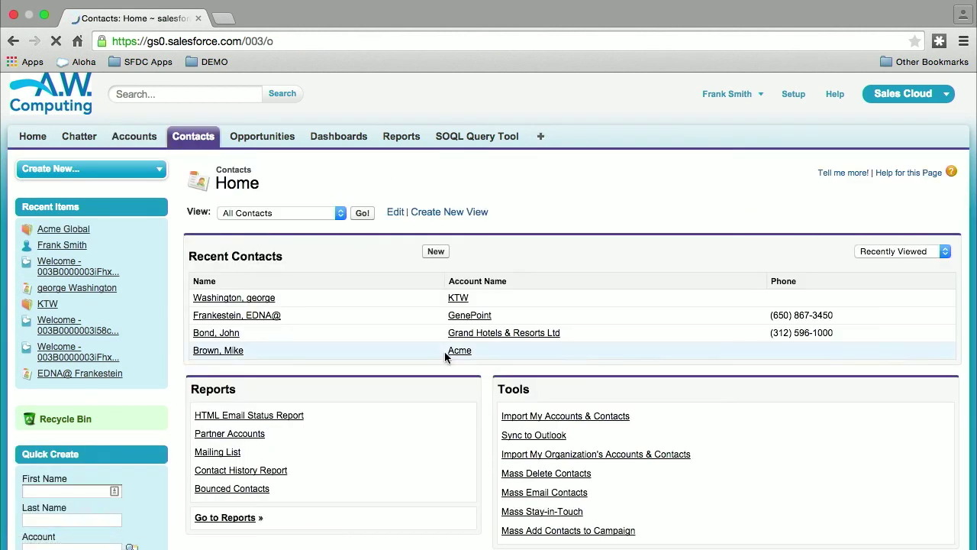
pyautogui.click(436, 251)
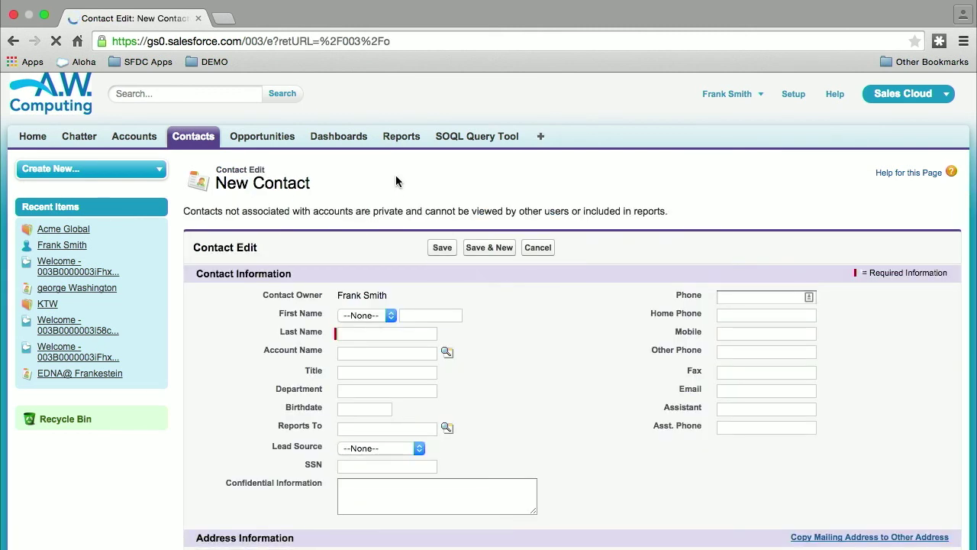
pyautogui.write('John')
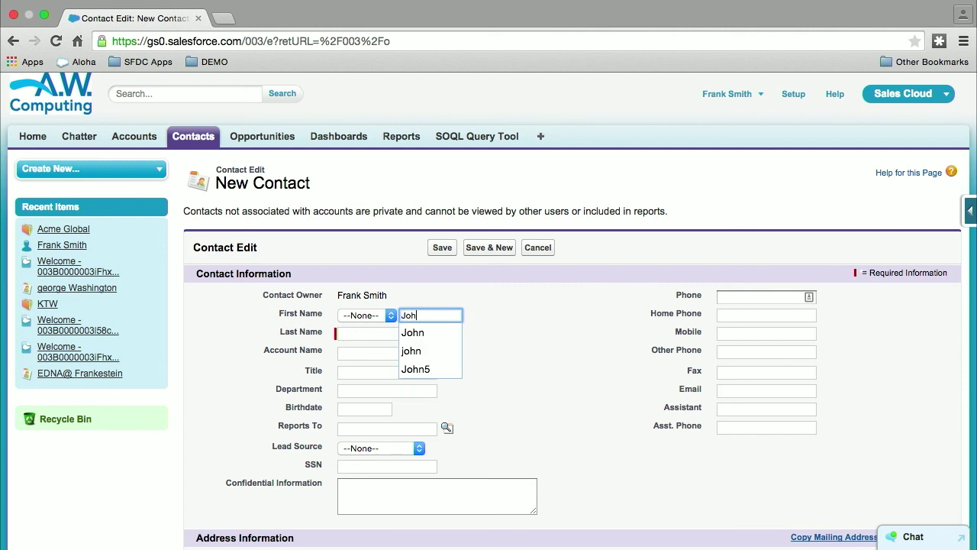
pyautogui.click(379, 333)
pyautogui.write('Smith')
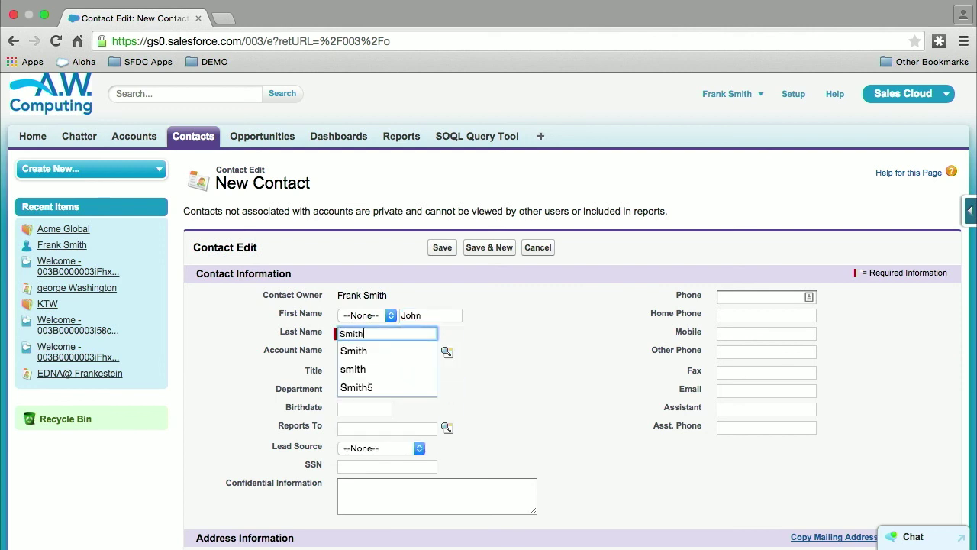
pyautogui.click(490, 365)
pyautogui.click(389, 467)
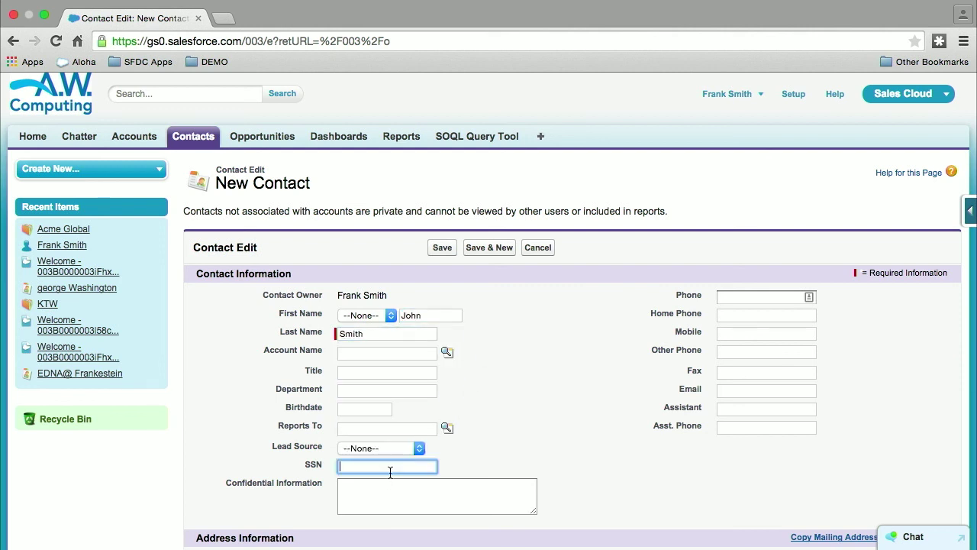
pyautogui.write('222222')
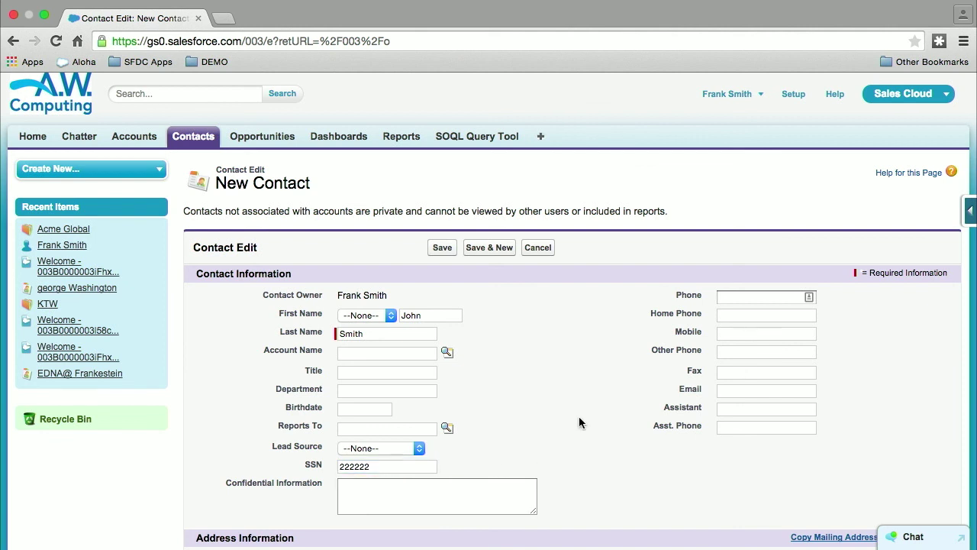
# Step: Fill in the new contact's phone number and e-mail address
pyautogui.click(733, 295)
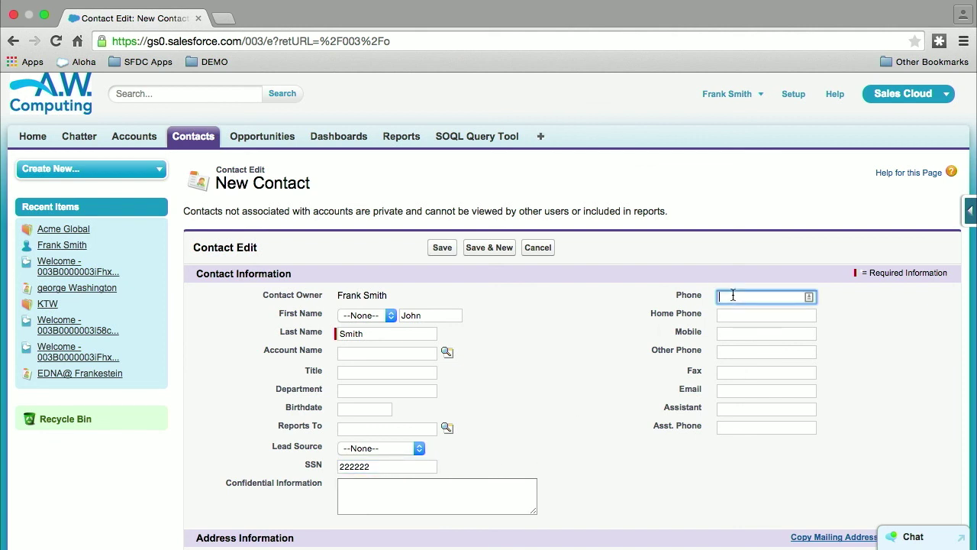
pyautogui.write('555-555')
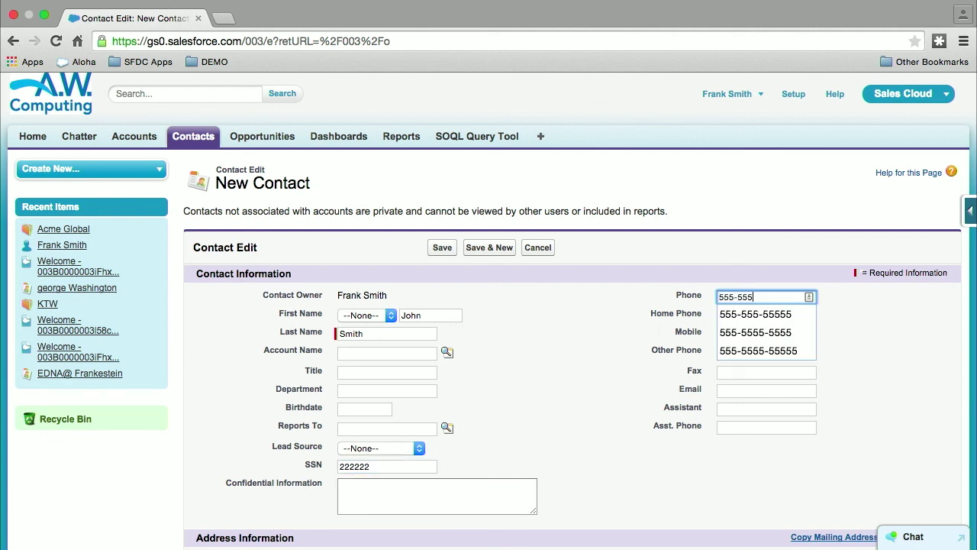
pyautogui.write('-5555')
pyautogui.click(742, 381)
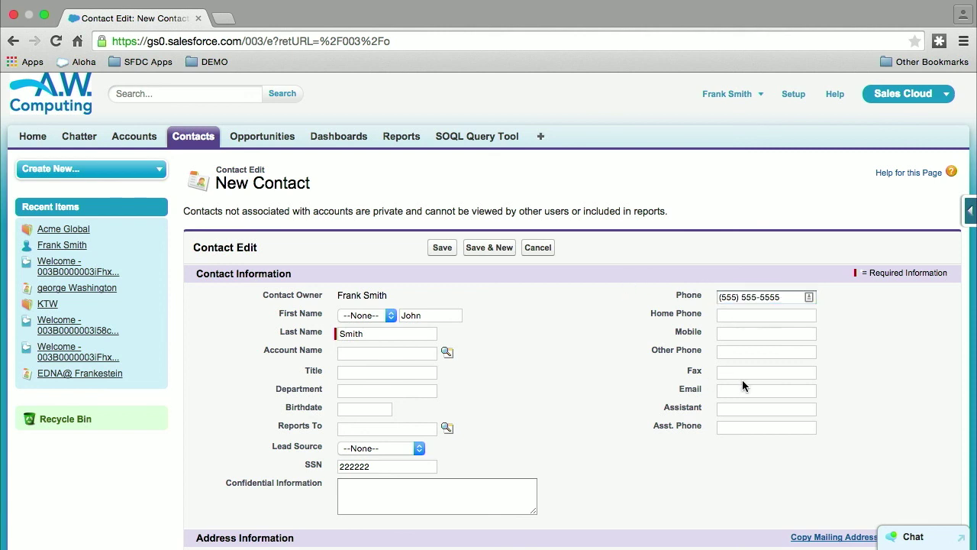
pyautogui.click(742, 388)
pyautogui.write('j')
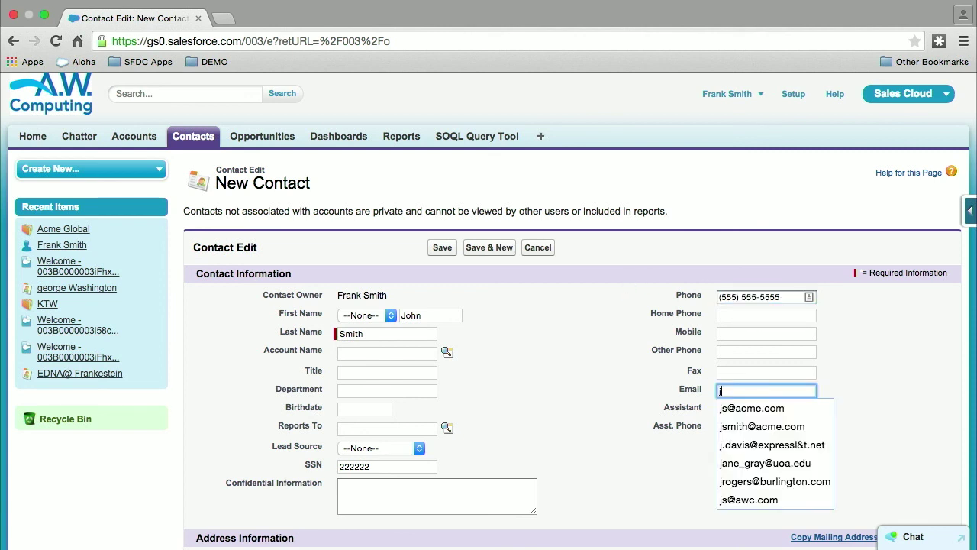
pyautogui.write('smith')
pyautogui.click(763, 408)
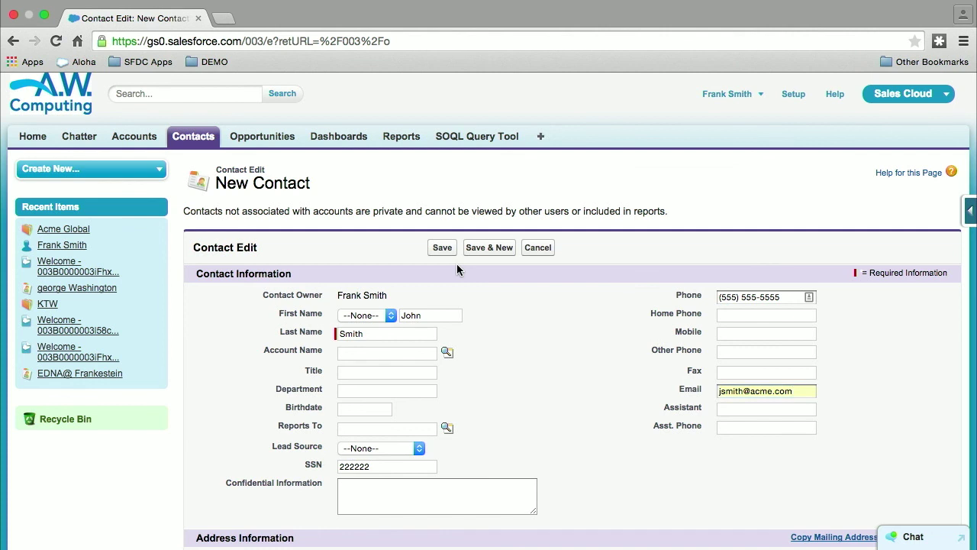
# Step: Look up accounts matching Acm*, link the contact to Acme Global, and try to save the contact
pyautogui.click(433, 356)
pyautogui.click(447, 353)
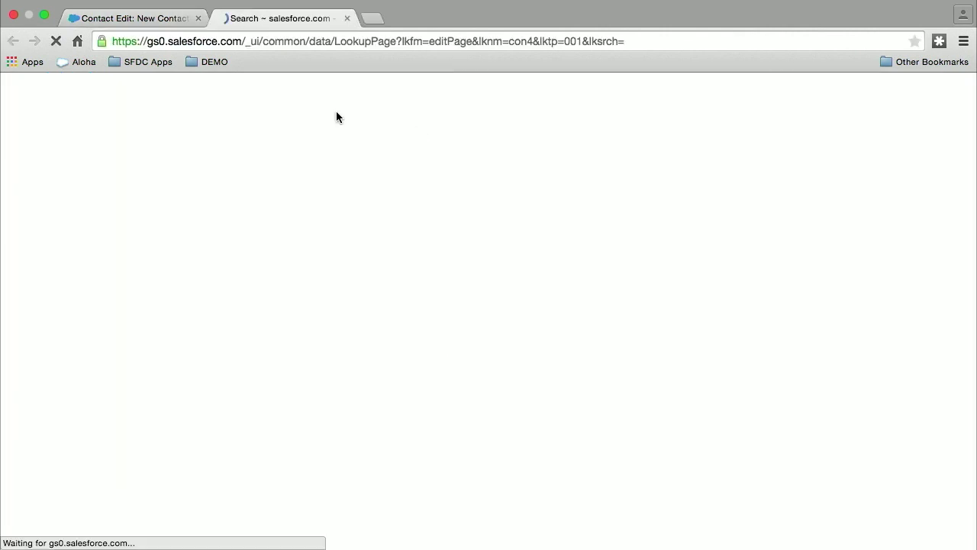
pyautogui.write('Acm*')
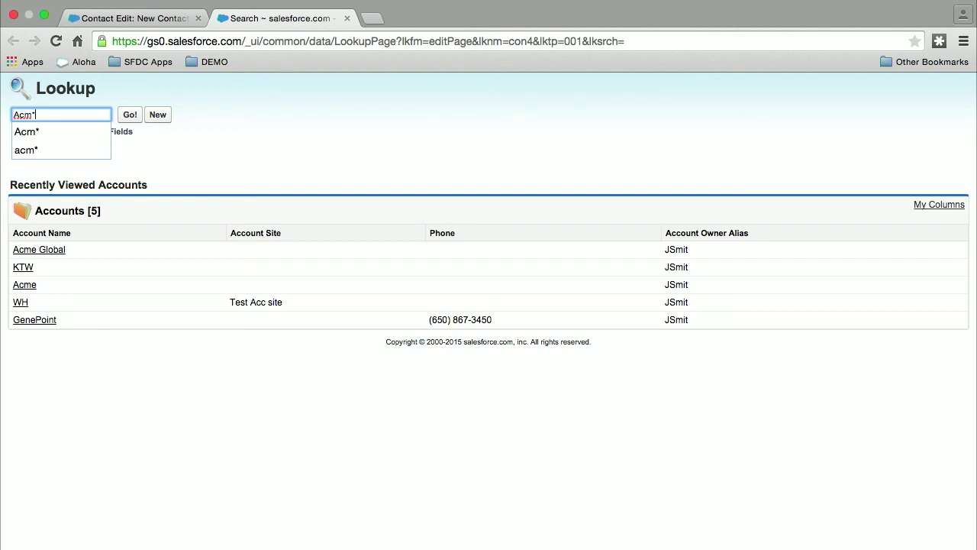
pyautogui.click(128, 116)
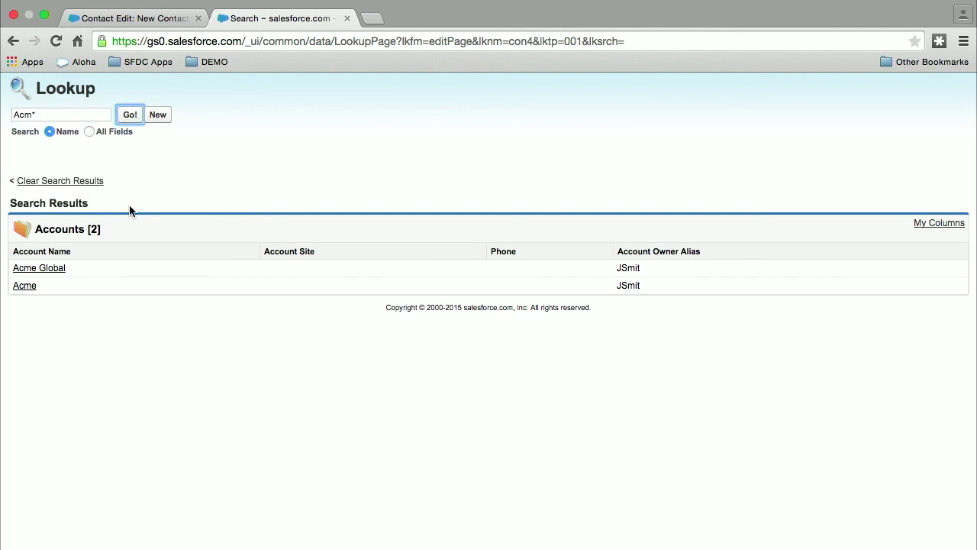
pyautogui.click(38, 268)
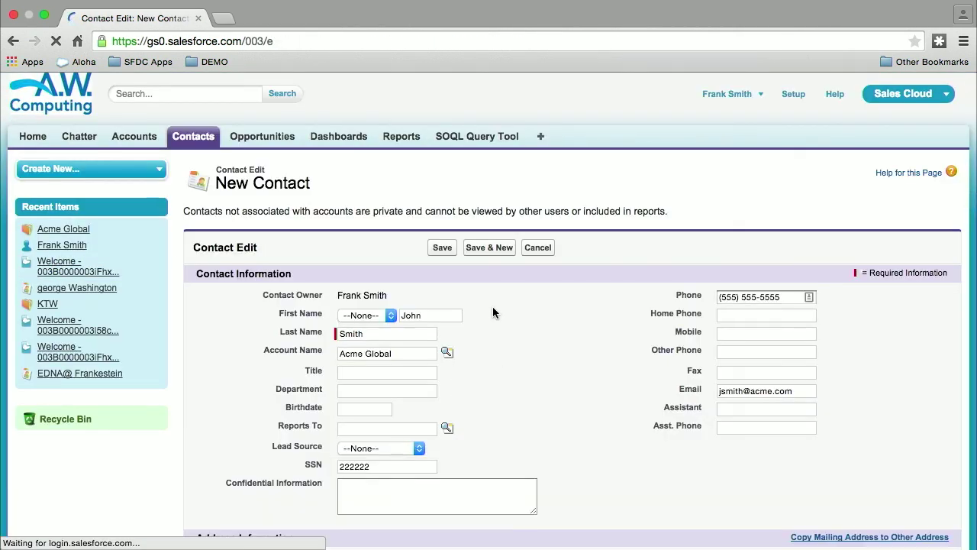
pyautogui.click(443, 248)
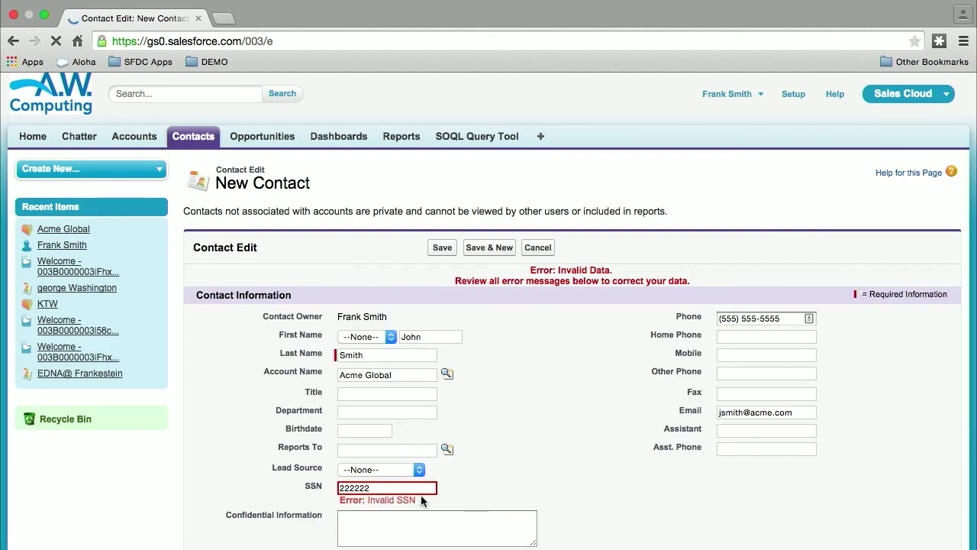
# Step: Replace the contact's SSN with a nine-digit value in dashed 3-2-4 format and save the contact
pyautogui.doubleClick(361, 487)
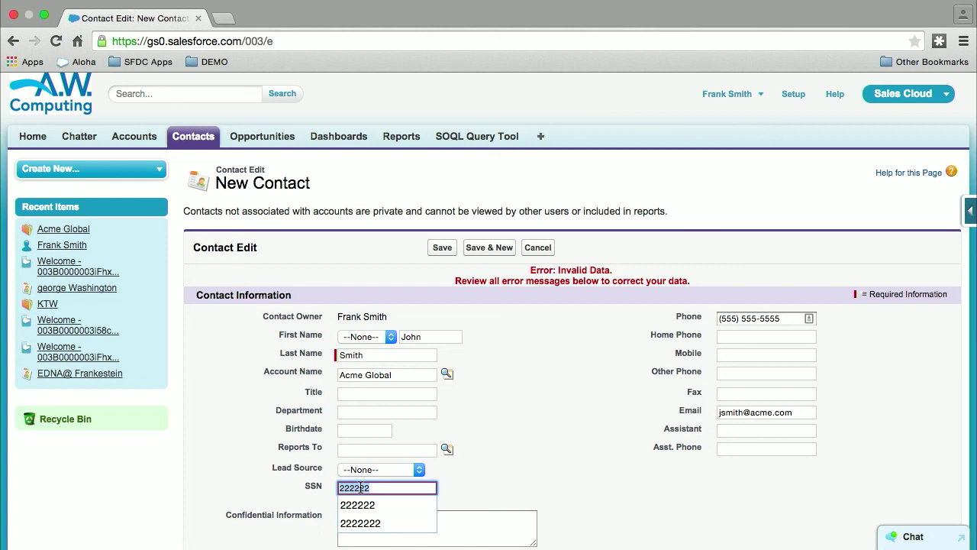
pyautogui.write('555-5')
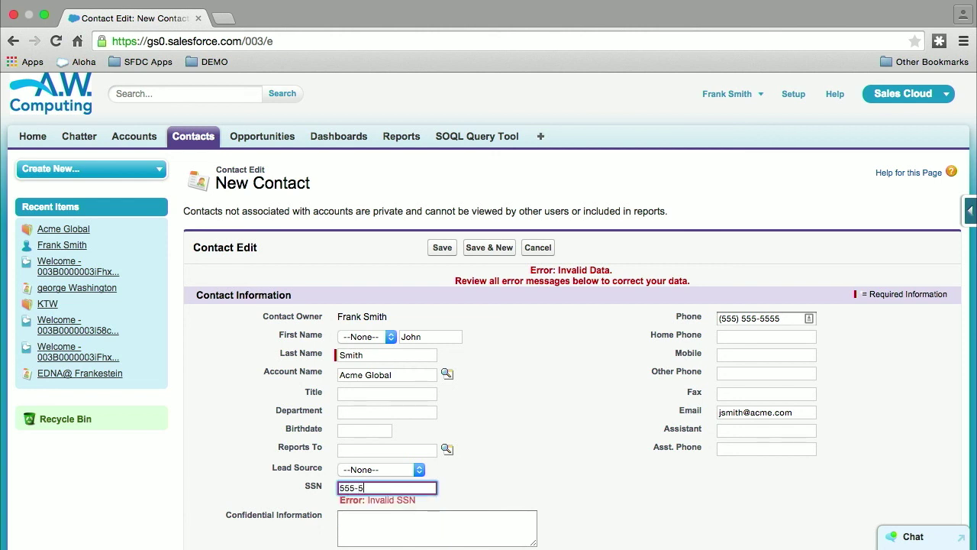
pyautogui.write('5-5555')
pyautogui.click(442, 247)
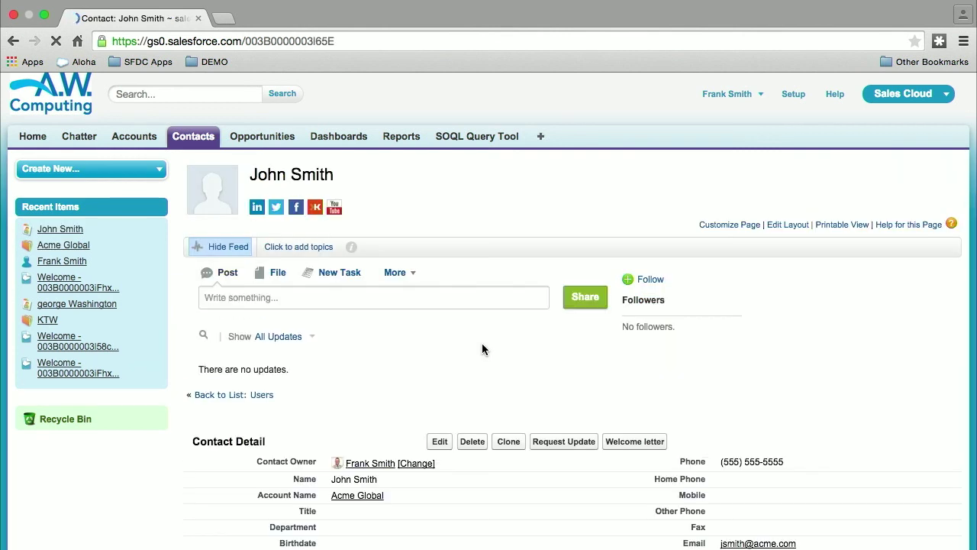
pyautogui.scroll(-5, 568, 372)
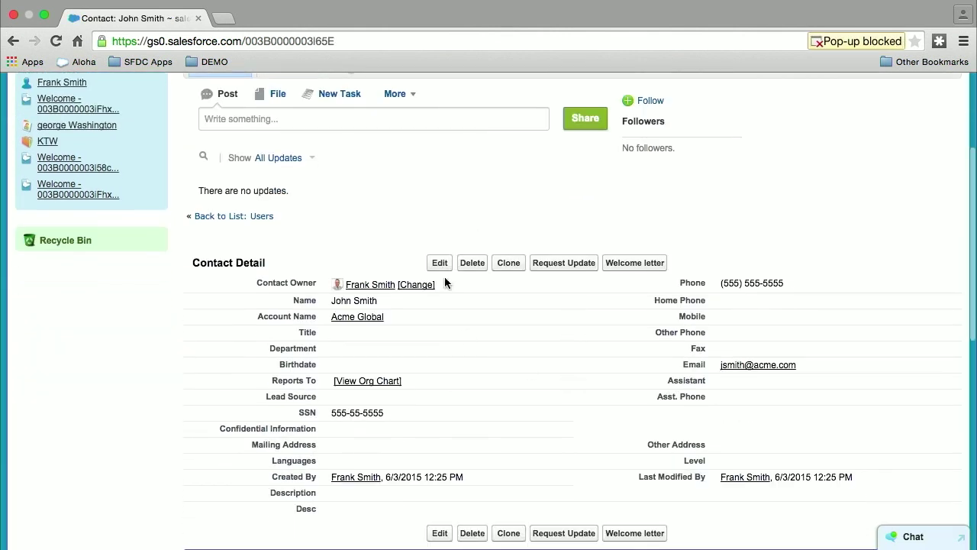
pyautogui.scroll(2, 713, 220)
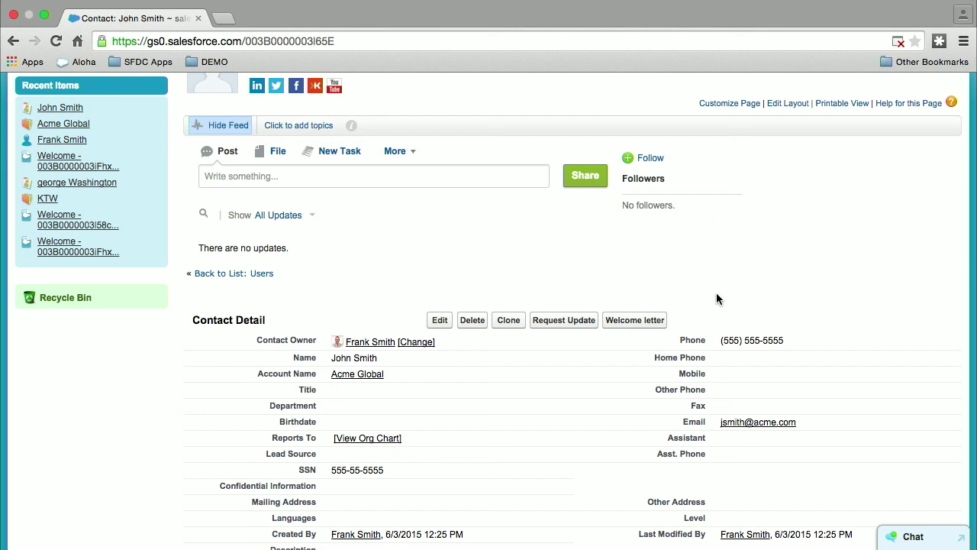
# Step: Generate the contact's Welcome letter with Conga Composer, merging and downloading it with a copy saved to Chatter
pyautogui.click(640, 322)
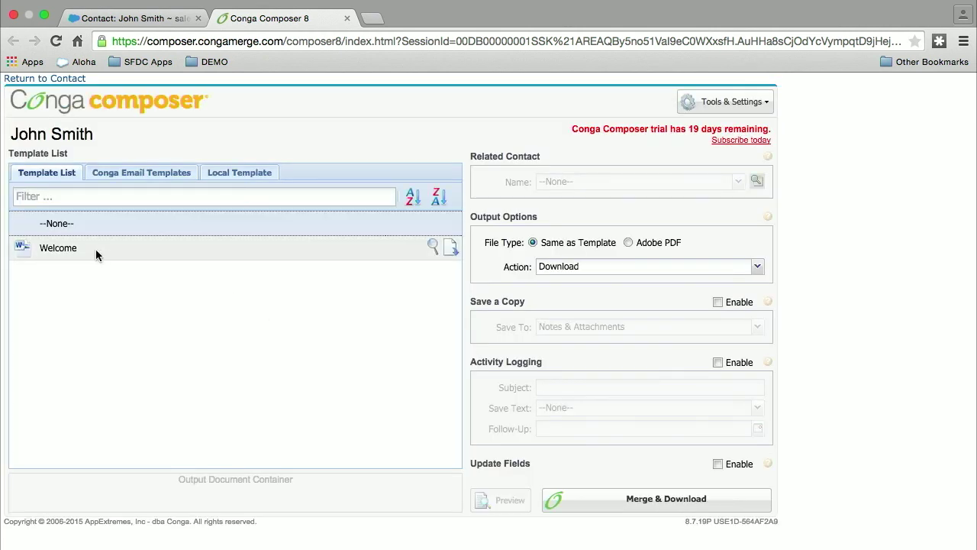
pyautogui.click(717, 301)
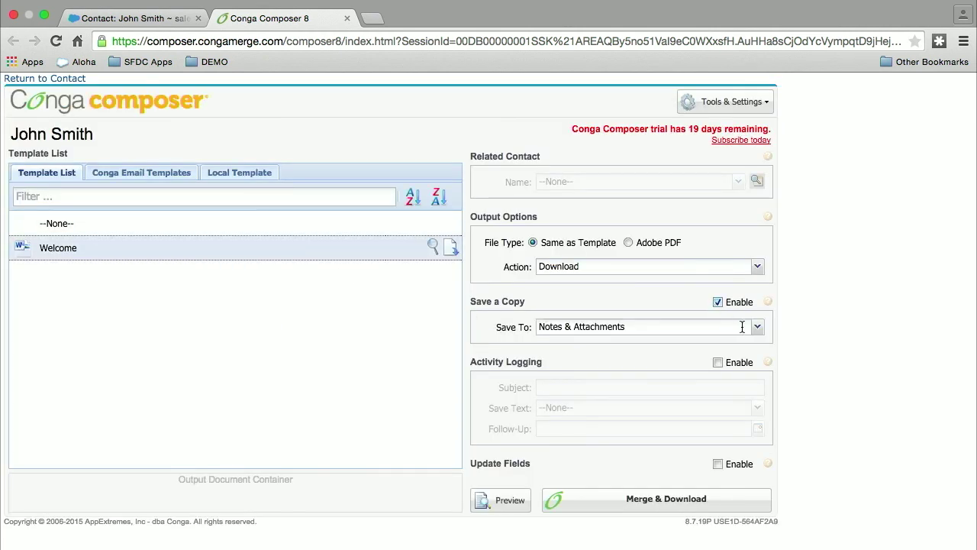
pyautogui.click(757, 327)
pyautogui.click(723, 375)
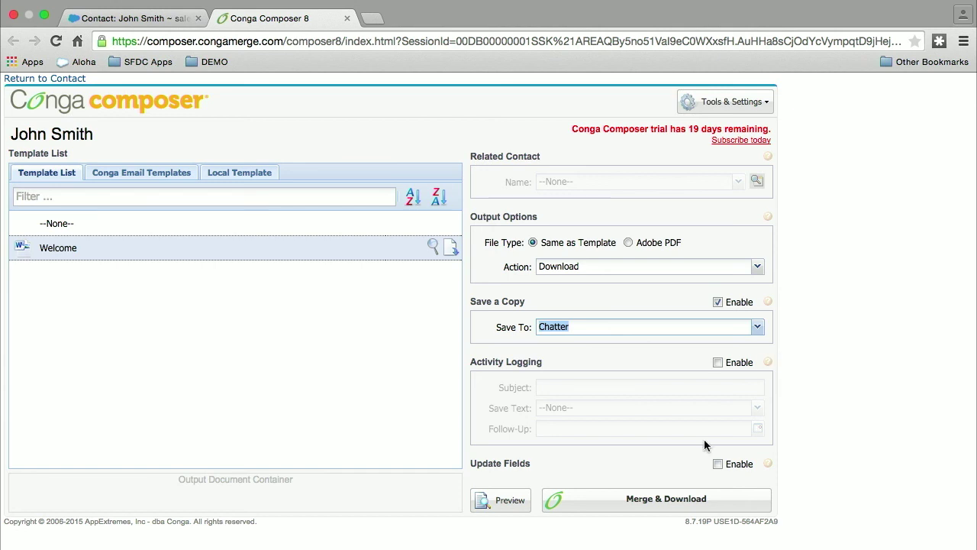
pyautogui.click(660, 502)
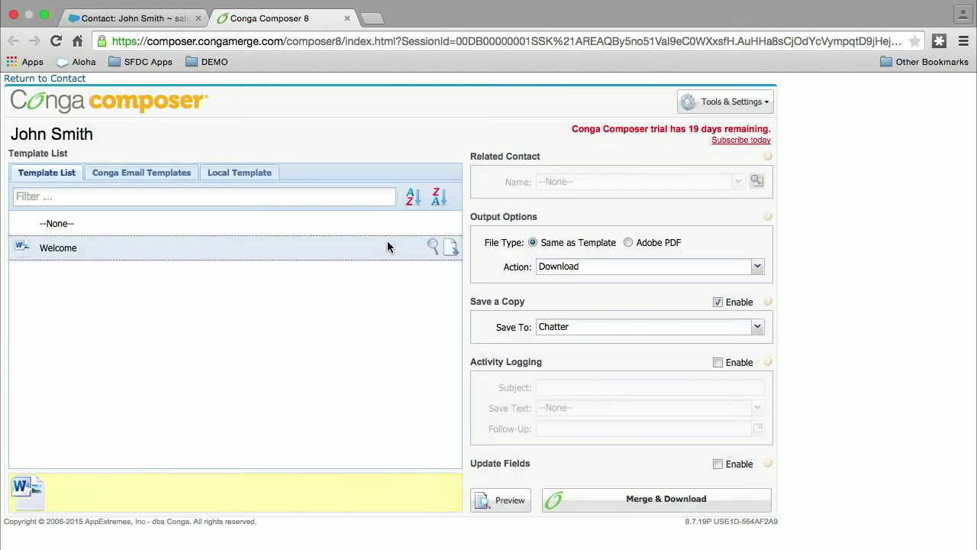
# Step: Close Conga Composer and examine the Welcome document posted to the contact's feed in the full-screen file preview
pyautogui.click(347, 18)
pyautogui.click(347, 18)
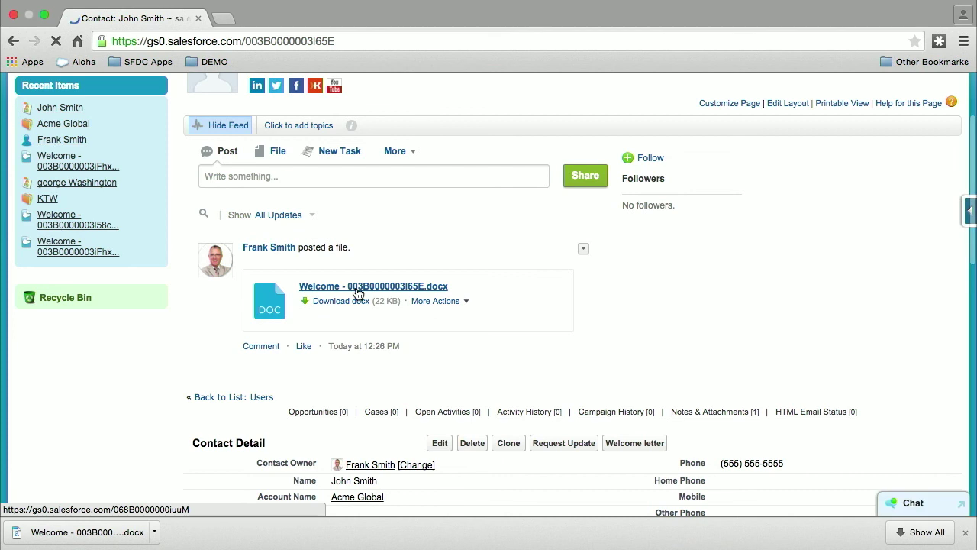
pyautogui.click(414, 290)
pyautogui.scroll(-2, 158, 374)
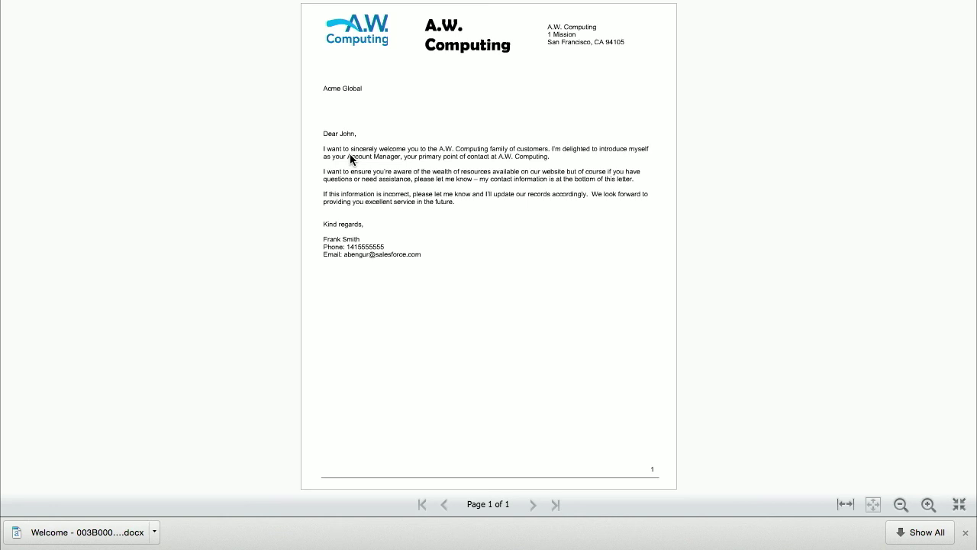
pyautogui.click(959, 504)
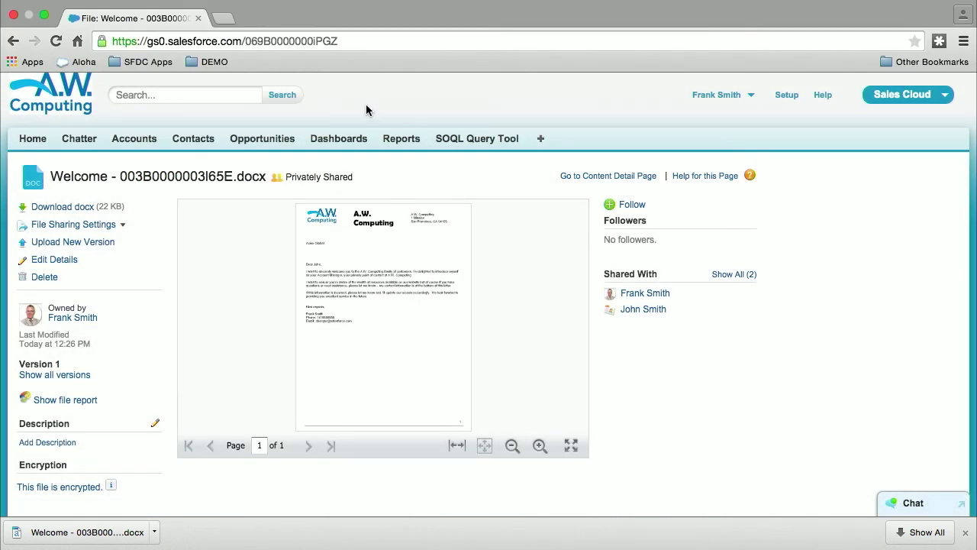
# Step: Switch to Data Loader and set up an insert into the Contact object using Contacts.csv from the RRLSummer15 folder
pyautogui.click(44, 34)
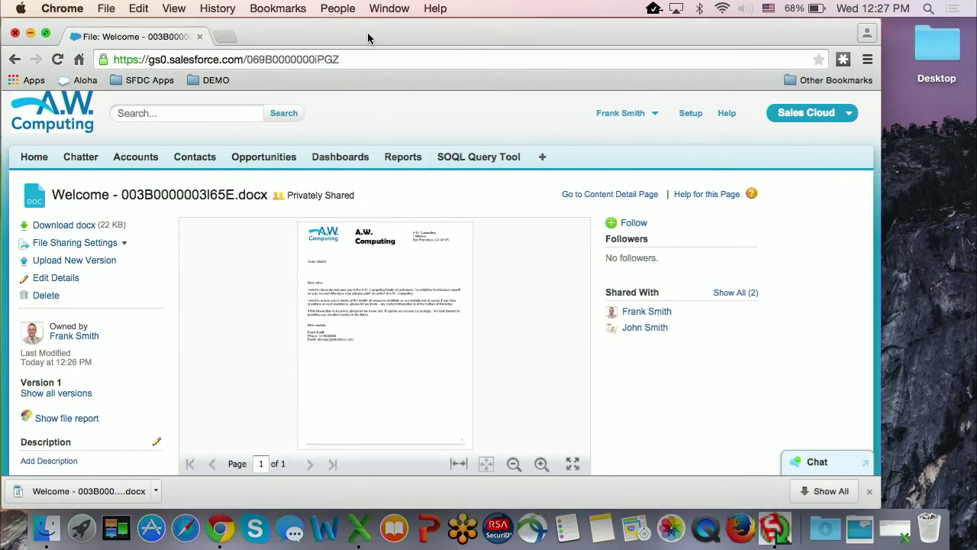
pyautogui.moveTo(364, 35); pyautogui.dragTo(396, 248)
pyautogui.click(91, 112)
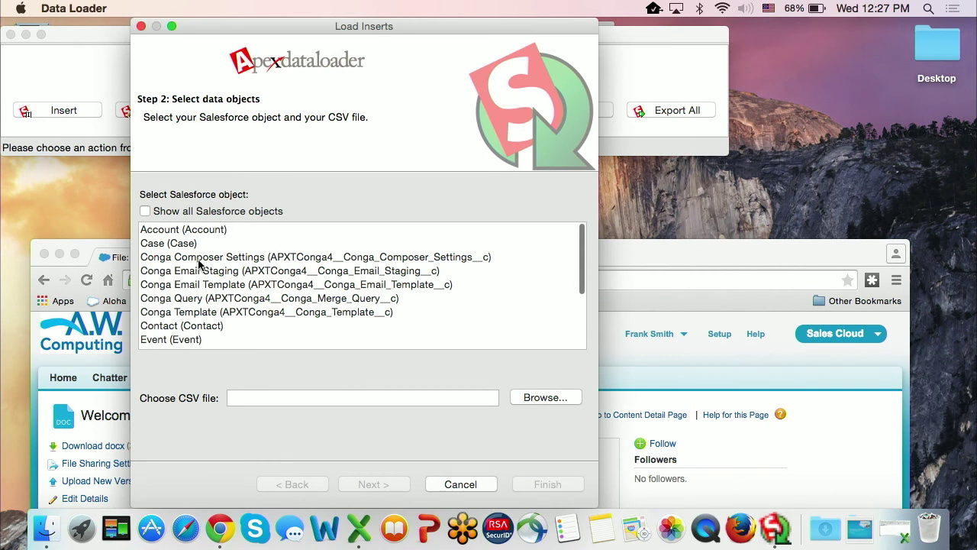
pyautogui.click(193, 327)
pyautogui.click(525, 398)
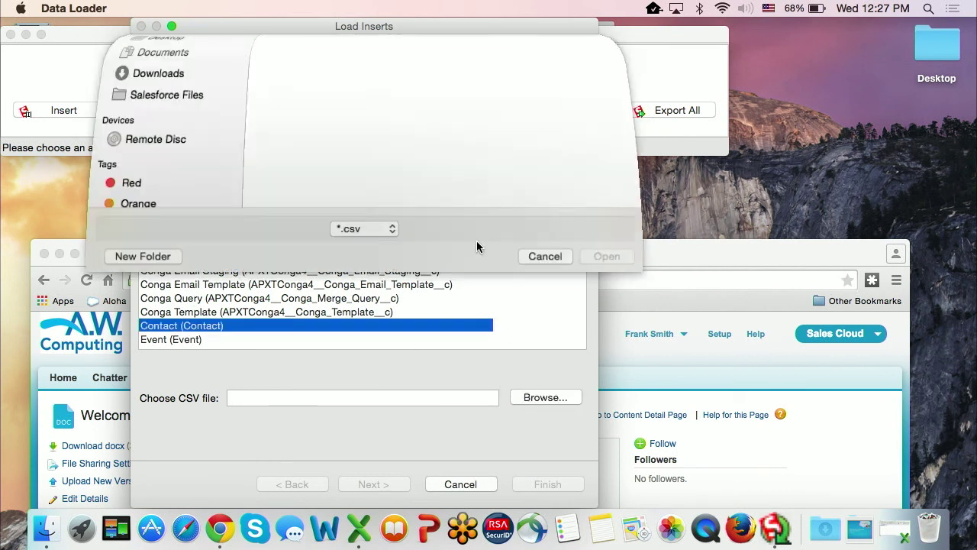
pyautogui.click(671, 142)
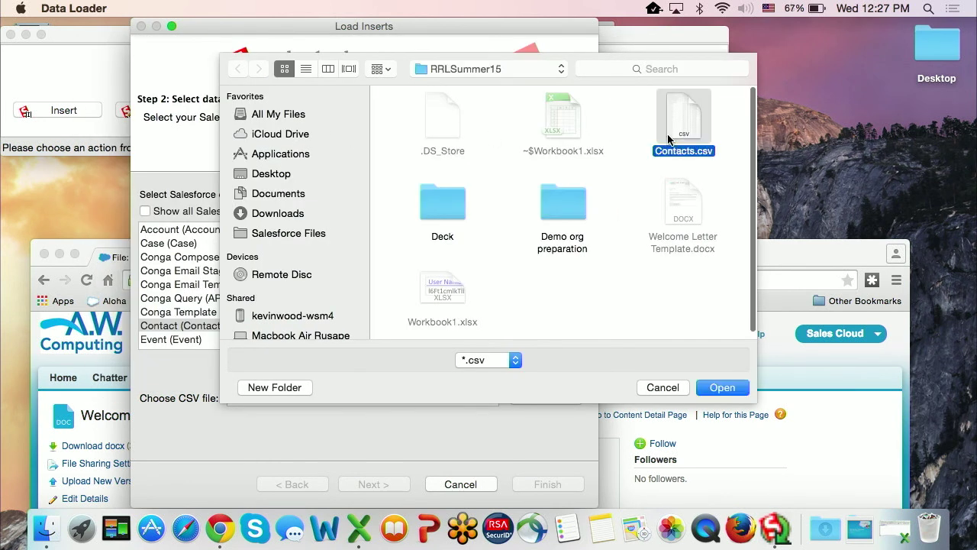
pyautogui.click(720, 388)
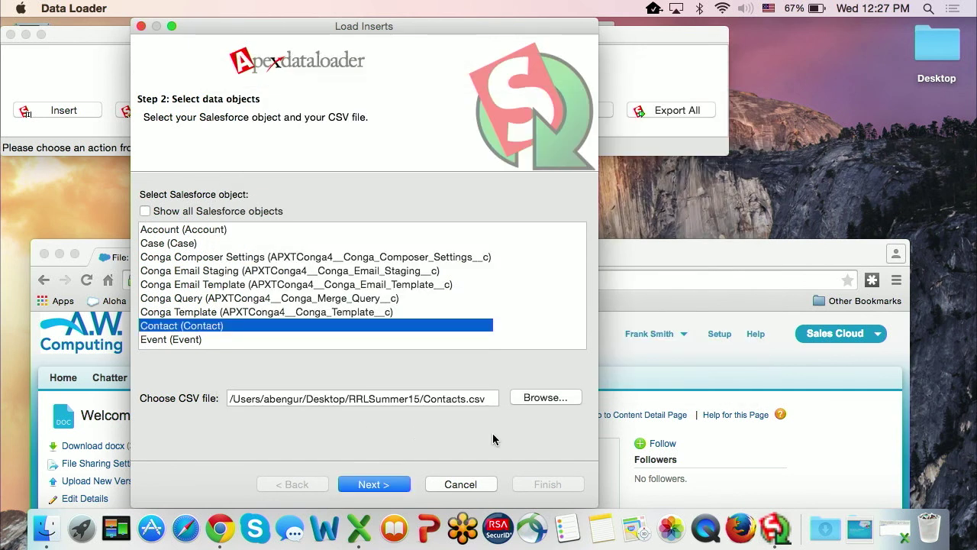
pyautogui.click(394, 481)
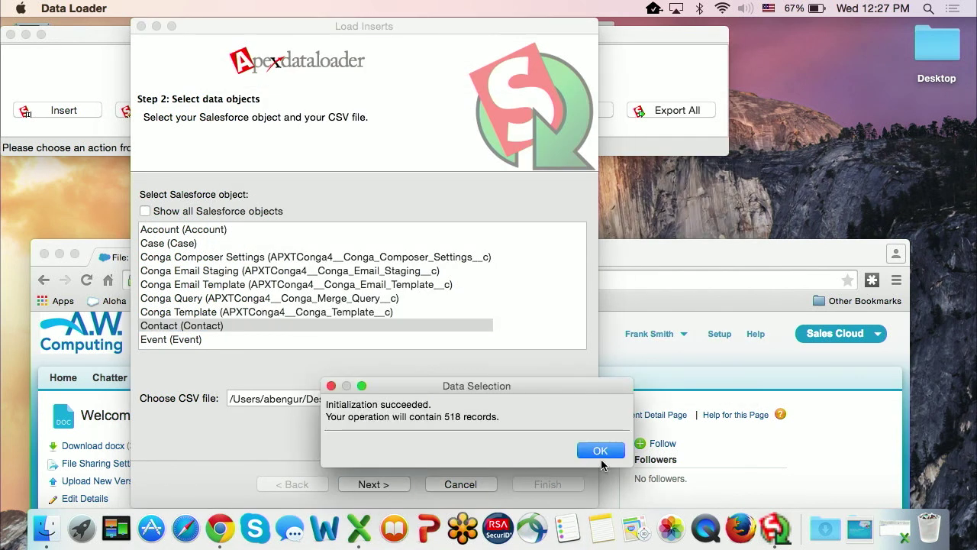
pyautogui.click(596, 450)
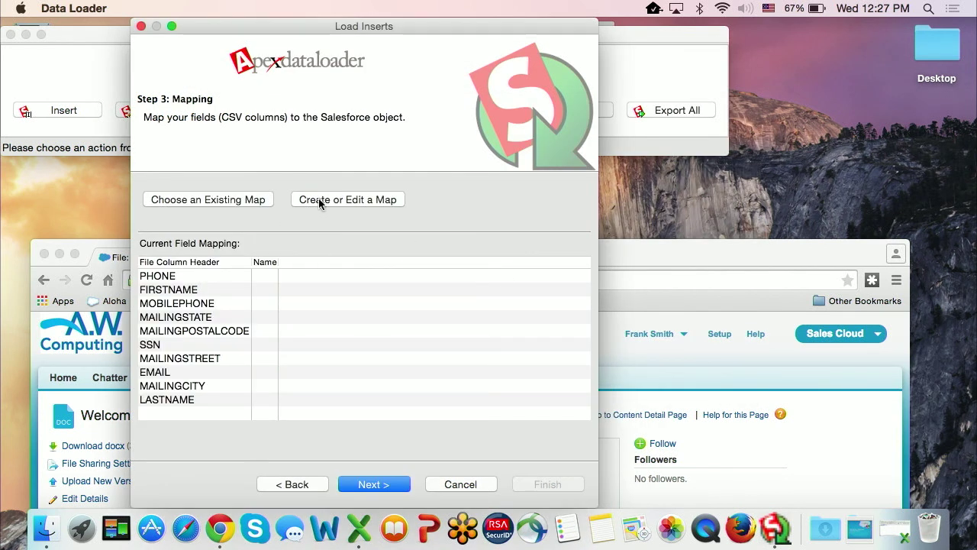
# Step: Create a field map that auto-matches the CSV columns to the Contact fields, and accept it
pyautogui.click(346, 200)
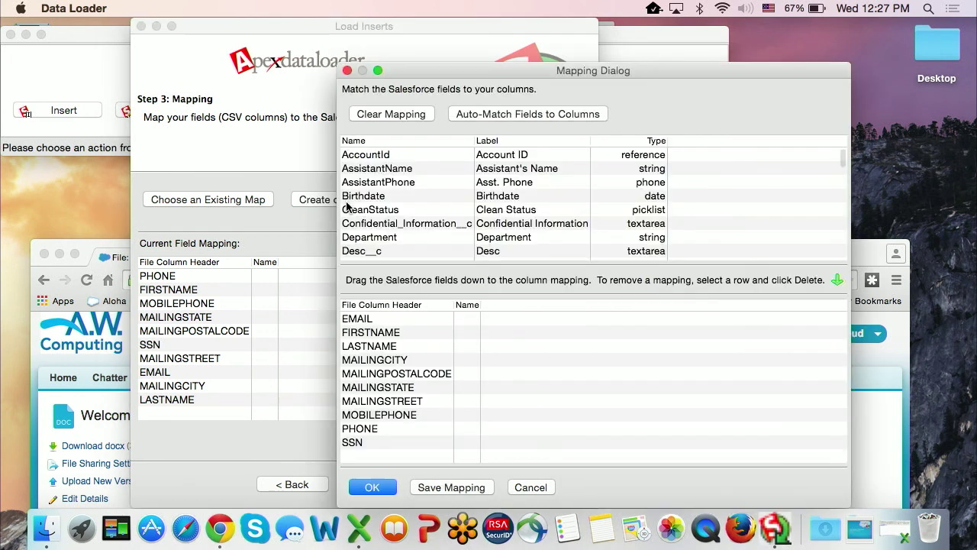
pyautogui.click(523, 113)
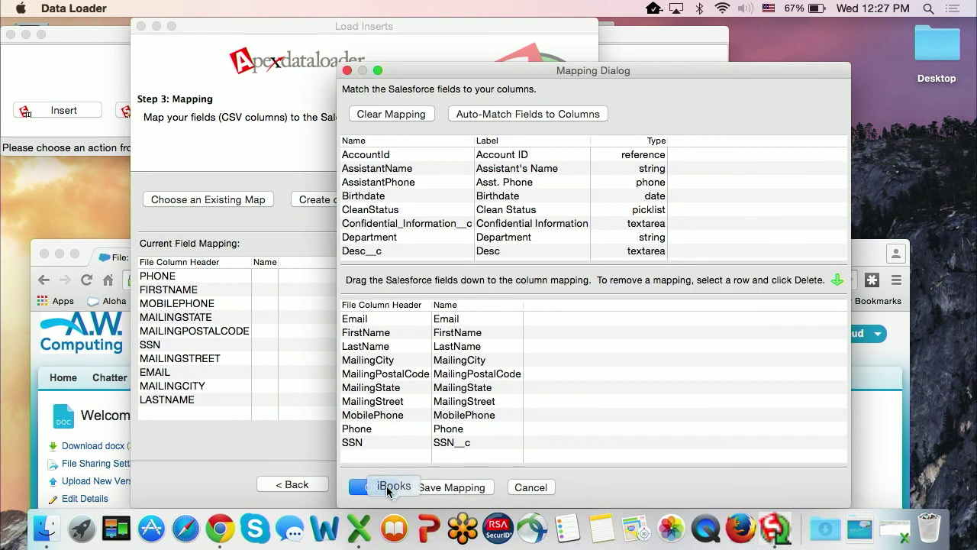
pyautogui.click(382, 486)
pyautogui.click(386, 484)
# Step: Run the contact insert with the result files saved to the Desktop directory, and close the completion summary
pyautogui.click(566, 489)
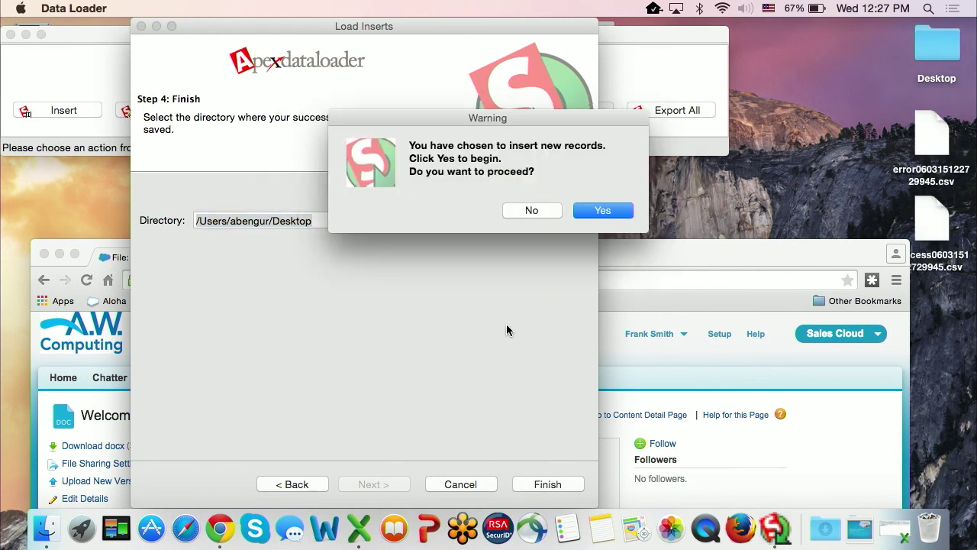
pyautogui.click(610, 210)
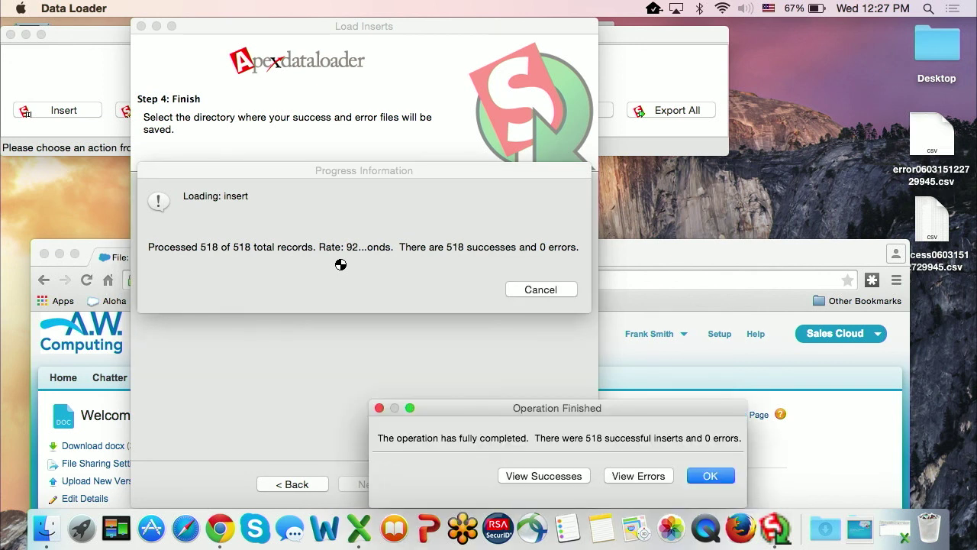
pyautogui.click(709, 479)
# Step: Switch to Chrome, open the My Contacts report in an enlarged window and examine the SSN column of the imported contacts
pyautogui.moveTo(599, 251); pyautogui.dragTo(588, 29)
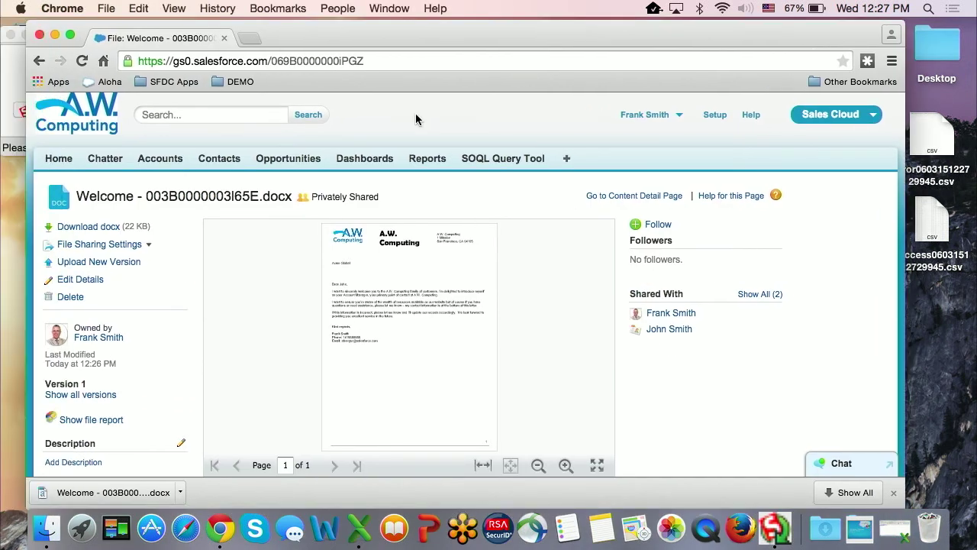
pyautogui.click(429, 158)
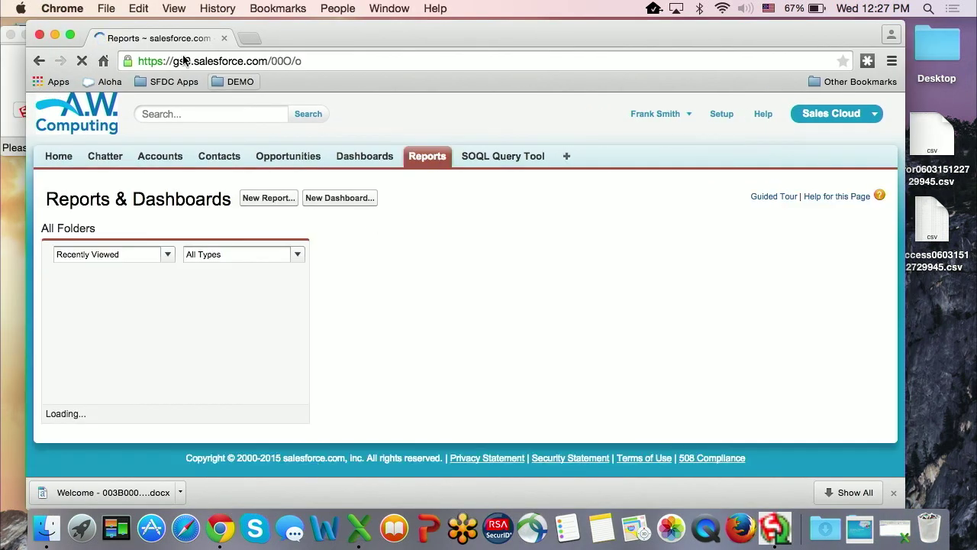
pyautogui.click(70, 35)
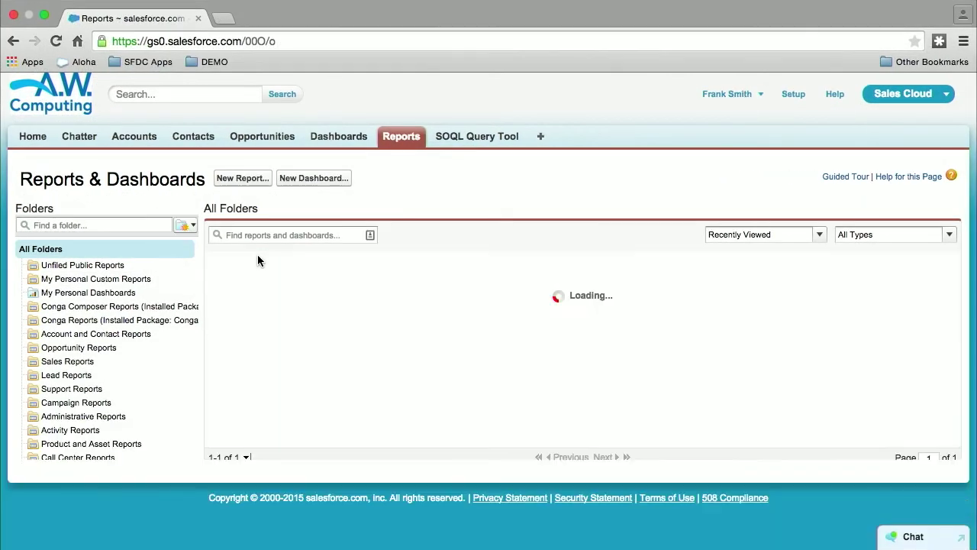
pyautogui.click(294, 277)
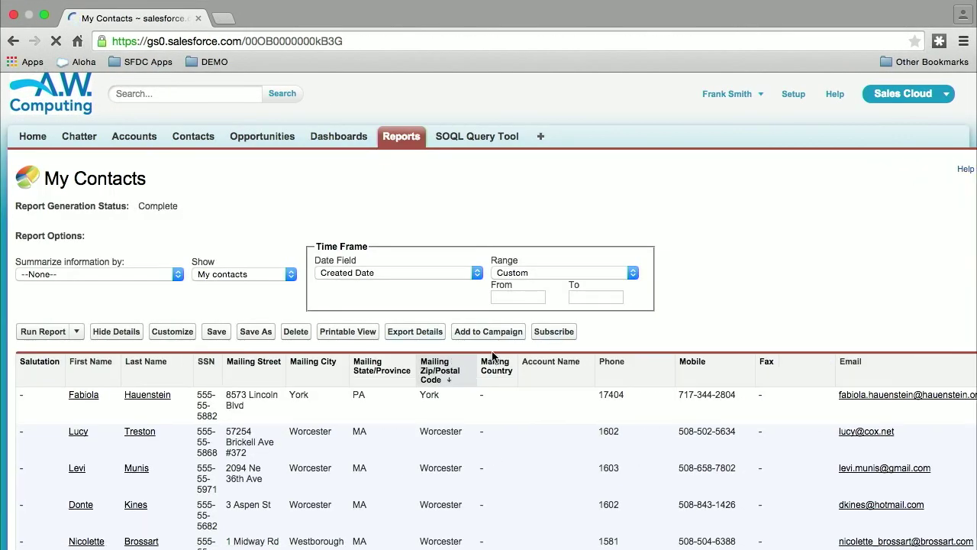
pyautogui.scroll(-4, 493, 356)
pyautogui.scroll(-7, 493, 356)
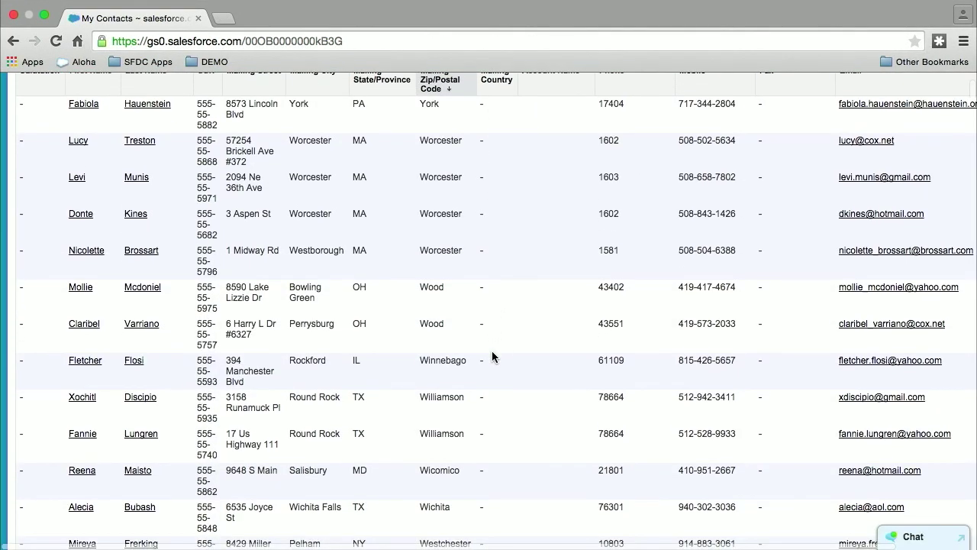
pyautogui.scroll(-13, 492, 356)
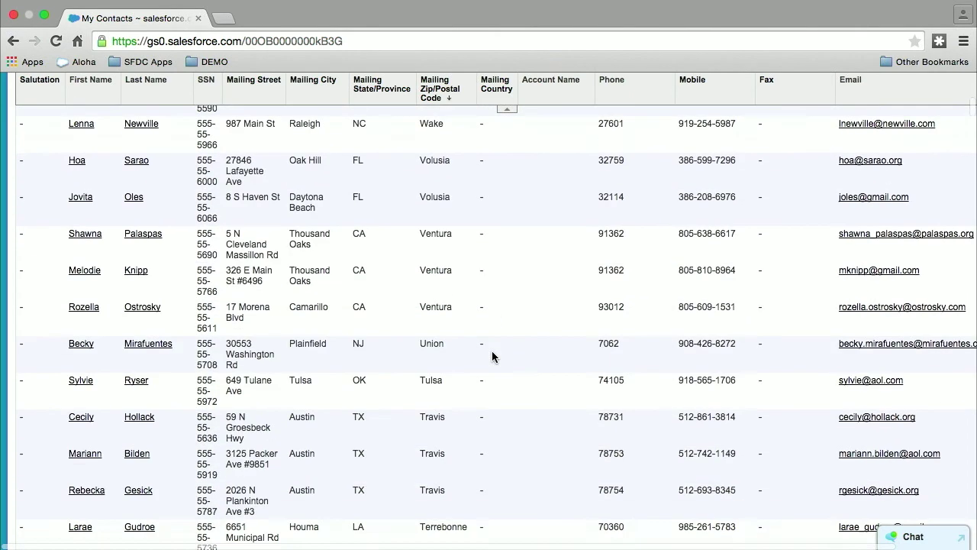
pyautogui.scroll(20, 492, 355)
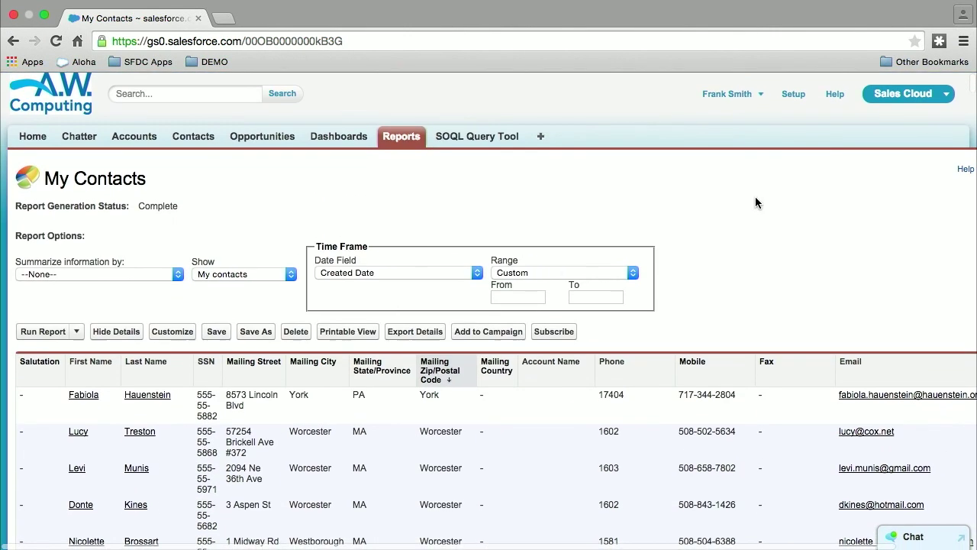
# Step: In the SOQL Query Tool, replace the account fields with SSN__c and run SELECT id, lastname, firstname, SSN__c FROM contact LIMIT 100
pyautogui.click(492, 137)
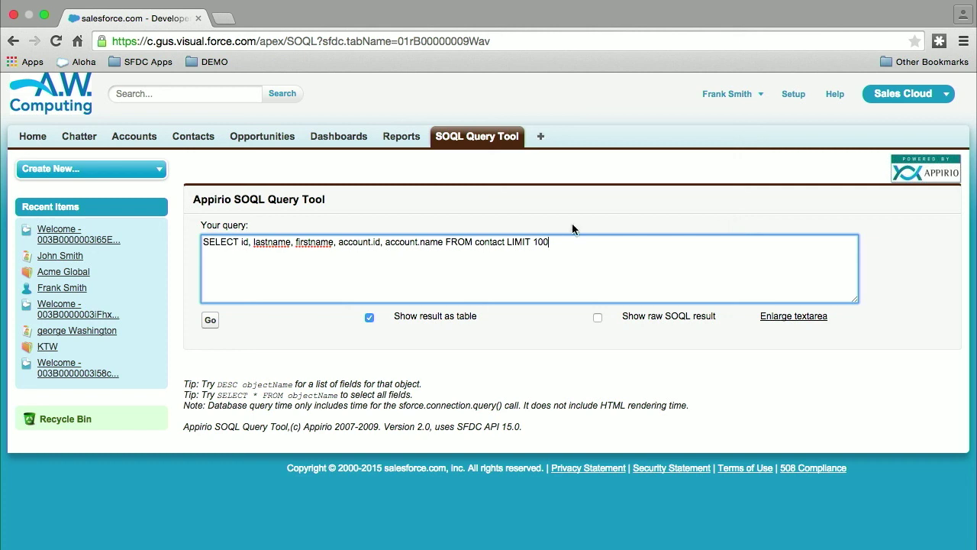
pyautogui.moveTo(444, 243); pyautogui.dragTo(340, 244)
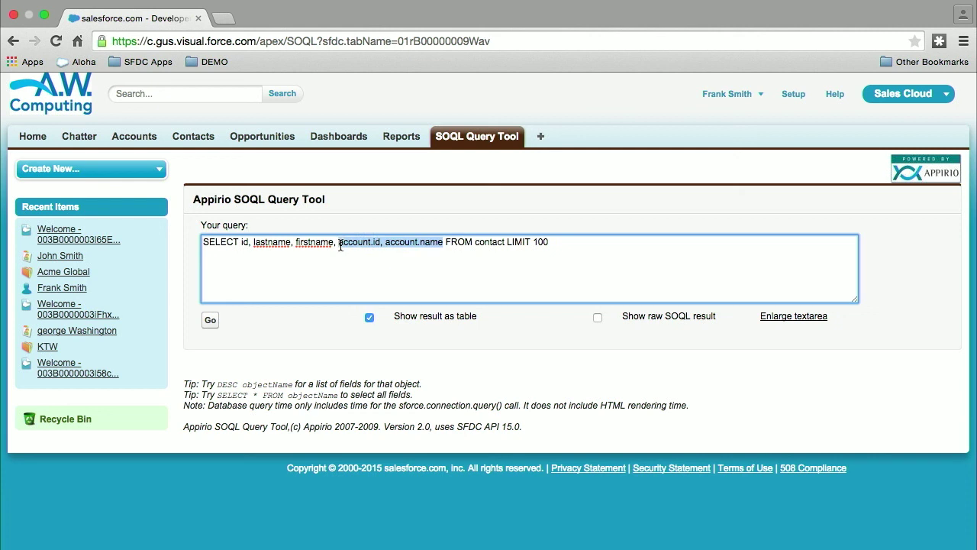
pyautogui.write('SSN__c')
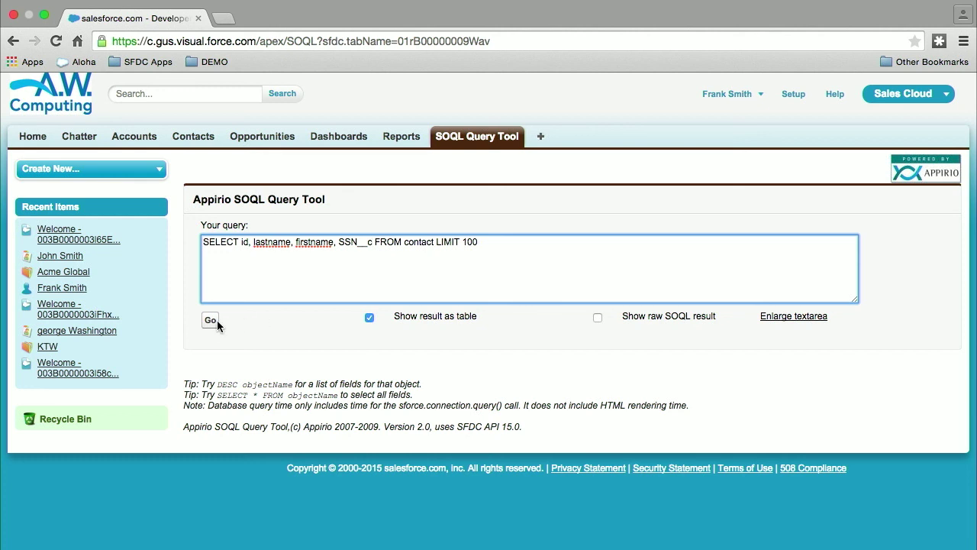
pyautogui.click(211, 324)
# Step: Examine the name and SSN__c columns of the contact query results
pyautogui.scroll(-5, 595, 336)
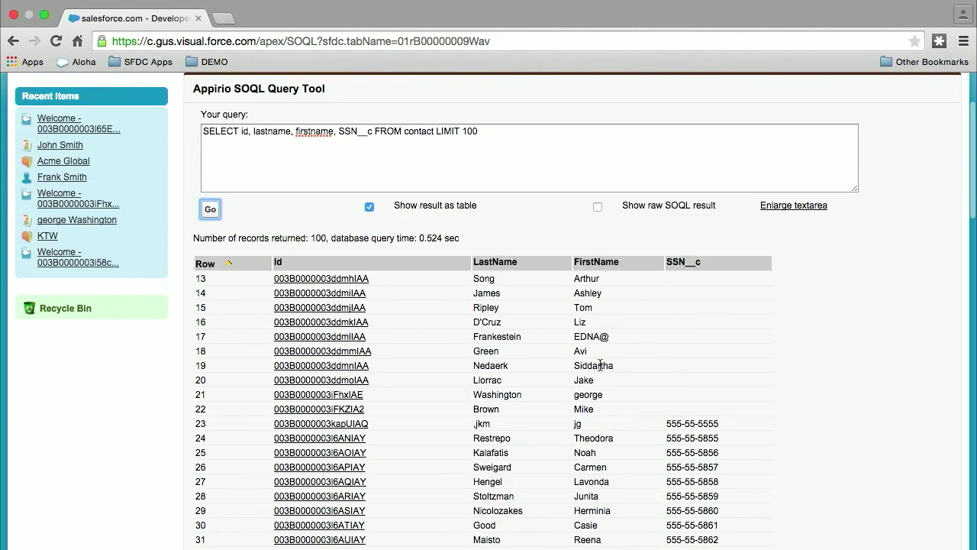
pyautogui.scroll(-5, 610, 305)
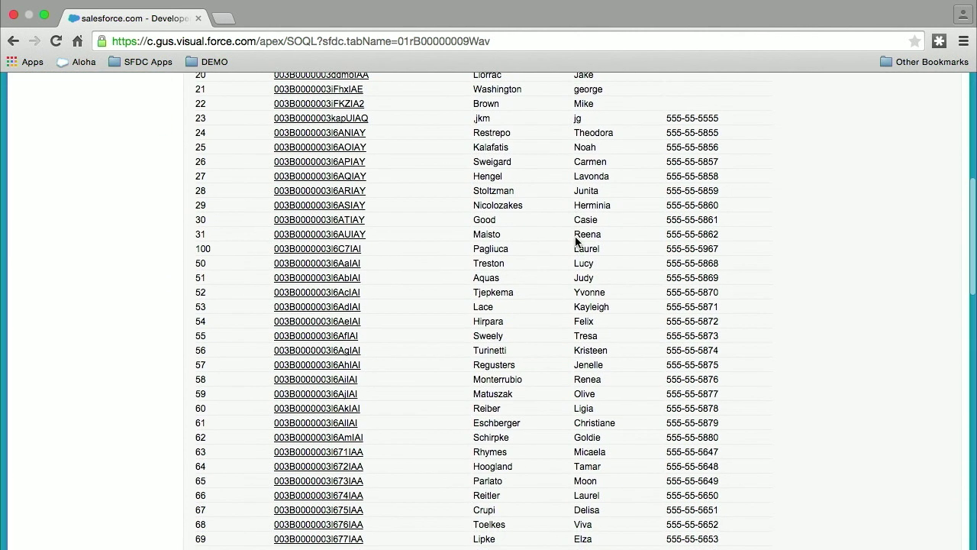
pyautogui.scroll(6, 671, 321)
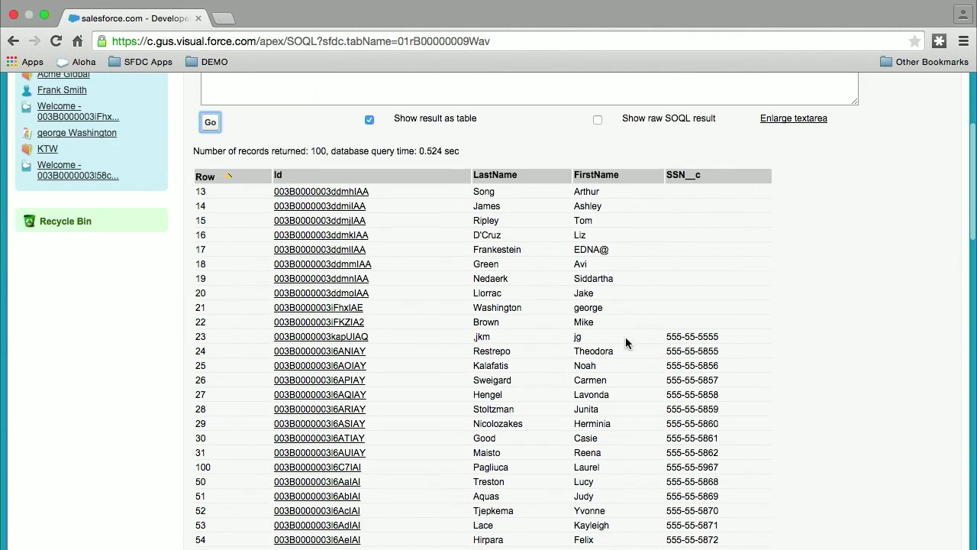
pyautogui.scroll(-5, 625, 336)
pyautogui.scroll(-8, 637, 323)
pyautogui.scroll(16, 636, 324)
pyautogui.scroll(3, 633, 322)
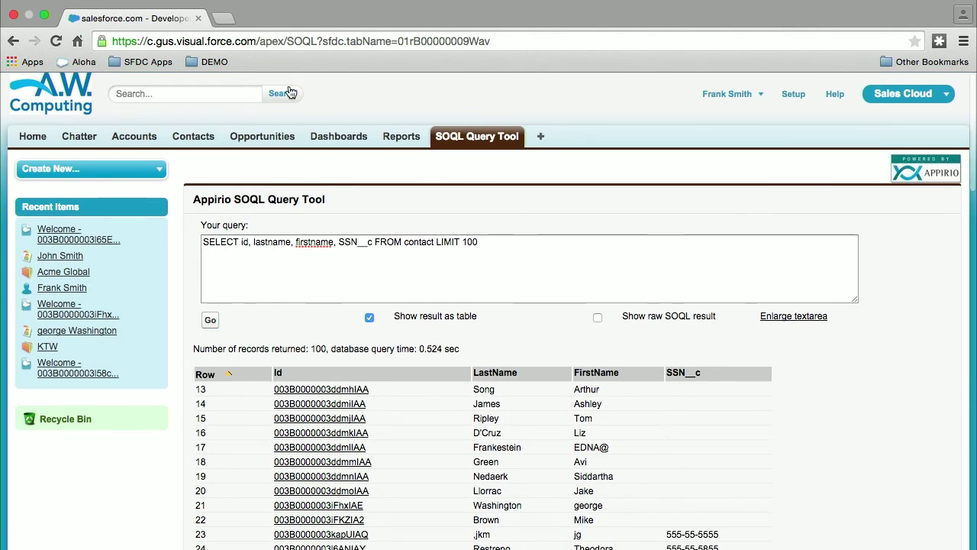
# Step: Log in as the RRL Non-VED user from the saved DEMO bookmarks and open the SOQL Query Tool
pyautogui.click(223, 64)
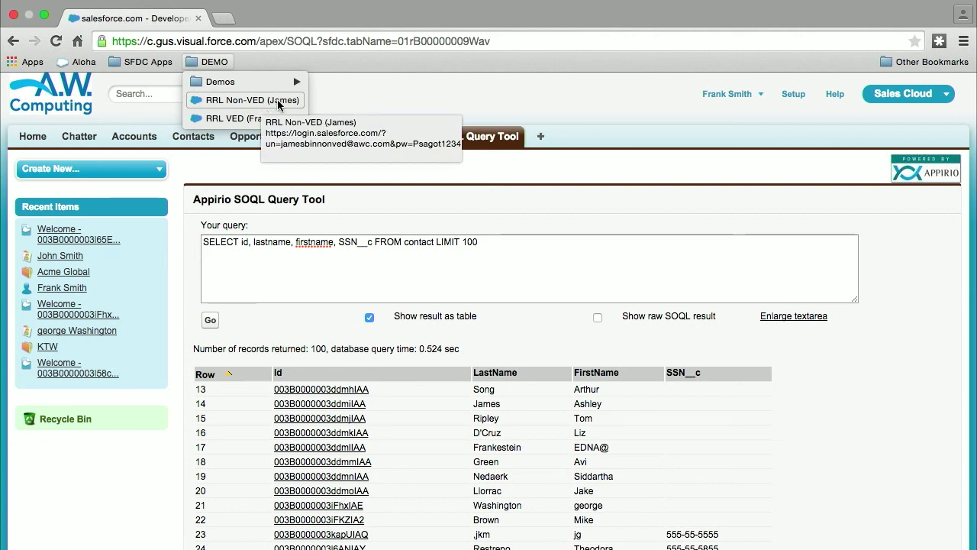
pyautogui.click(277, 100)
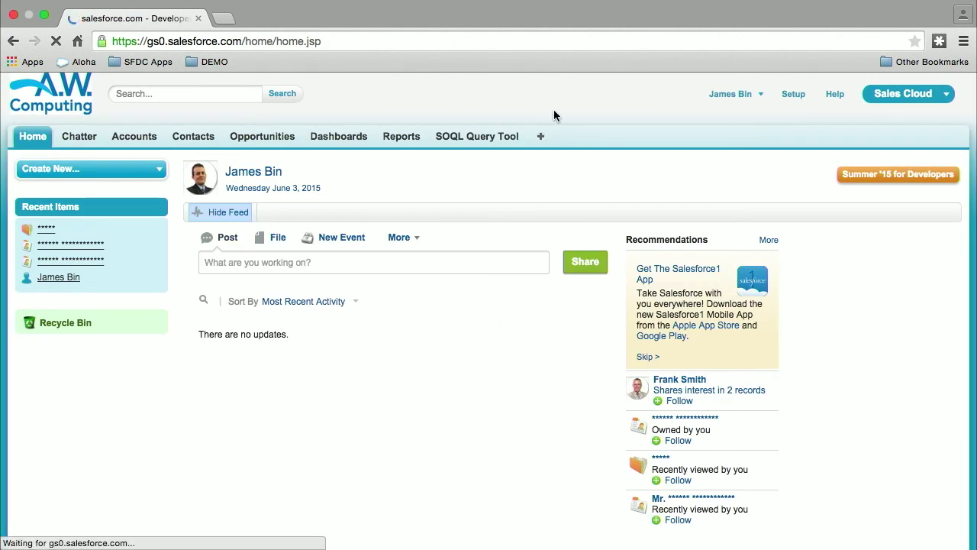
pyautogui.click(493, 137)
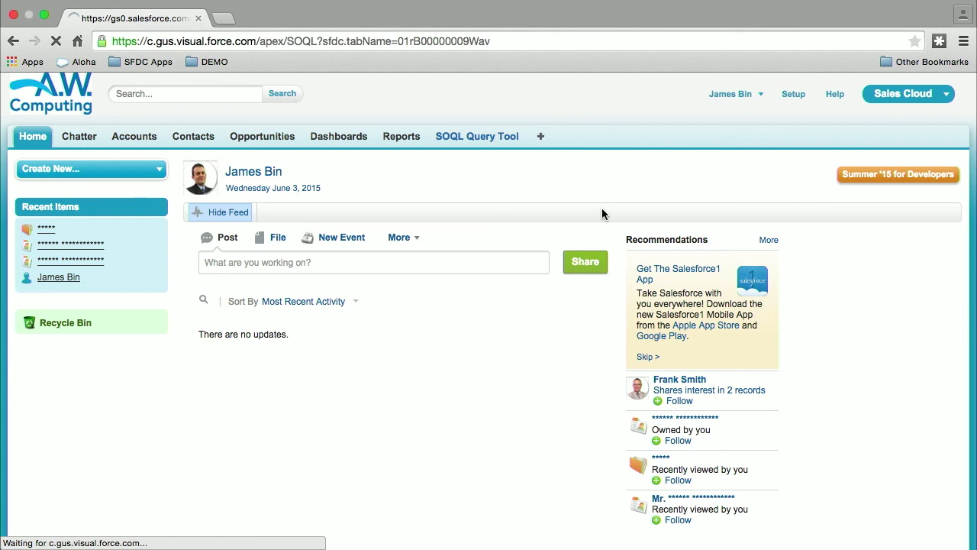
# Step: As the Non-VED user, run SELECT id, lastname, firstname, SSN__c FROM contact LIMIT 100 and examine the name and SSN__c columns
pyautogui.click(444, 242)
pyautogui.moveTo(445, 242); pyautogui.dragTo(338, 242)
pyautogui.write('SSN__c FROM contact LIMIT 100')
pyautogui.click(210, 321)
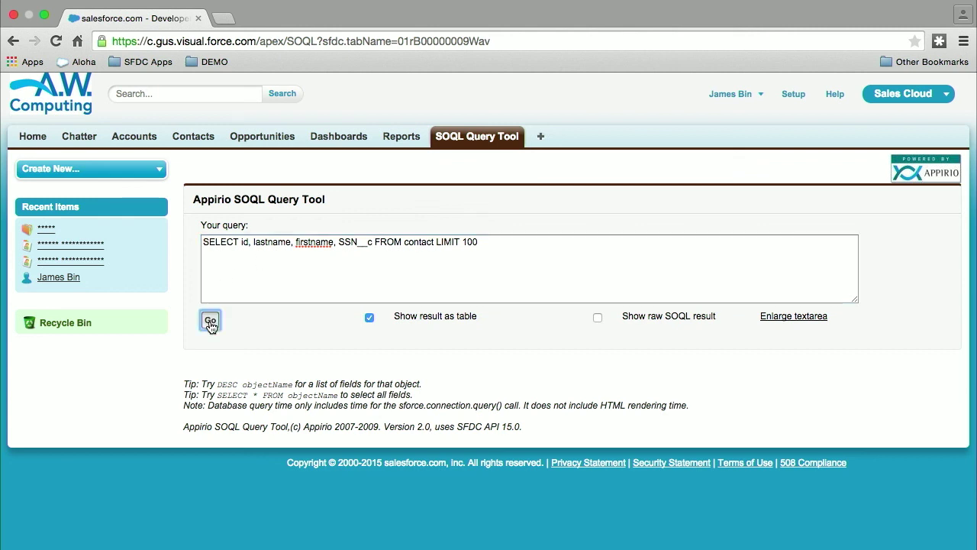
pyautogui.scroll(-3, 654, 419)
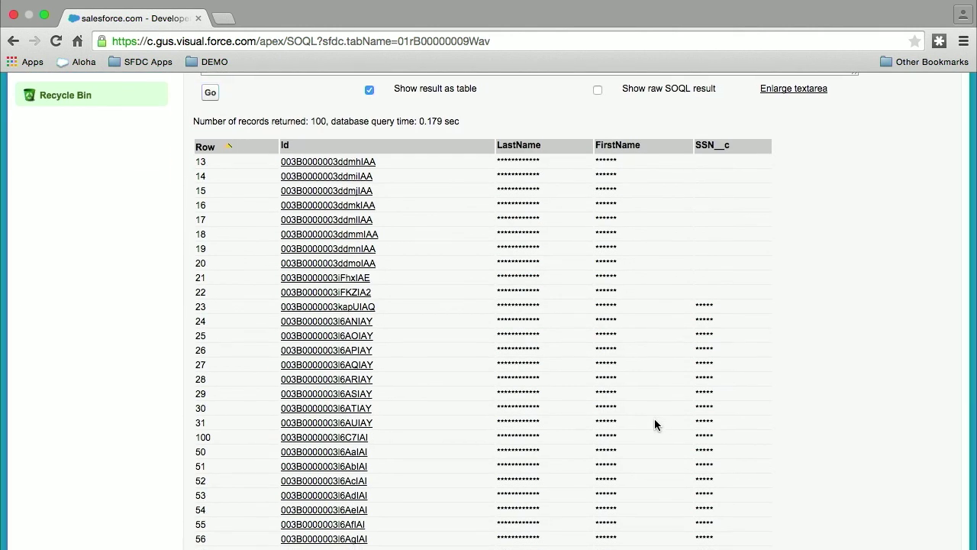
pyautogui.scroll(2, 645, 286)
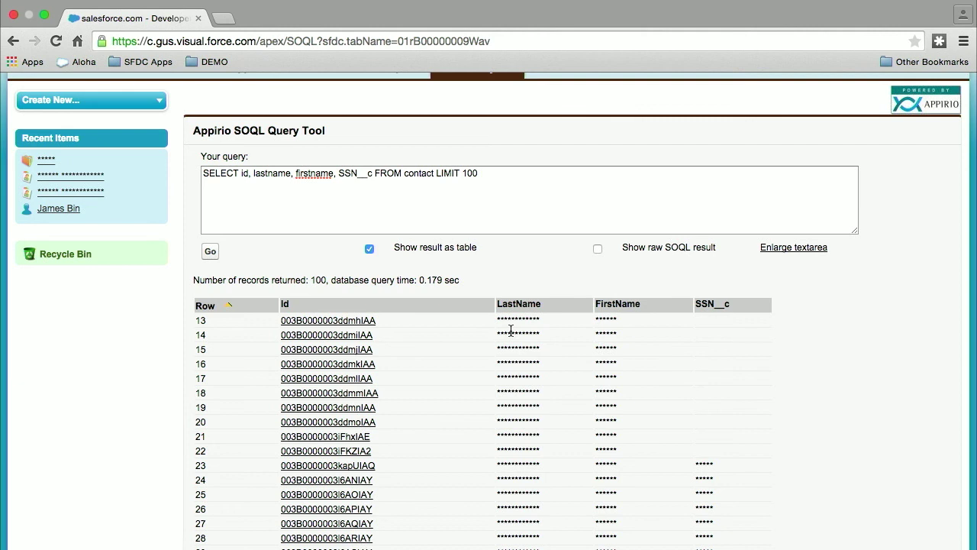
pyautogui.scroll(1, 404, 329)
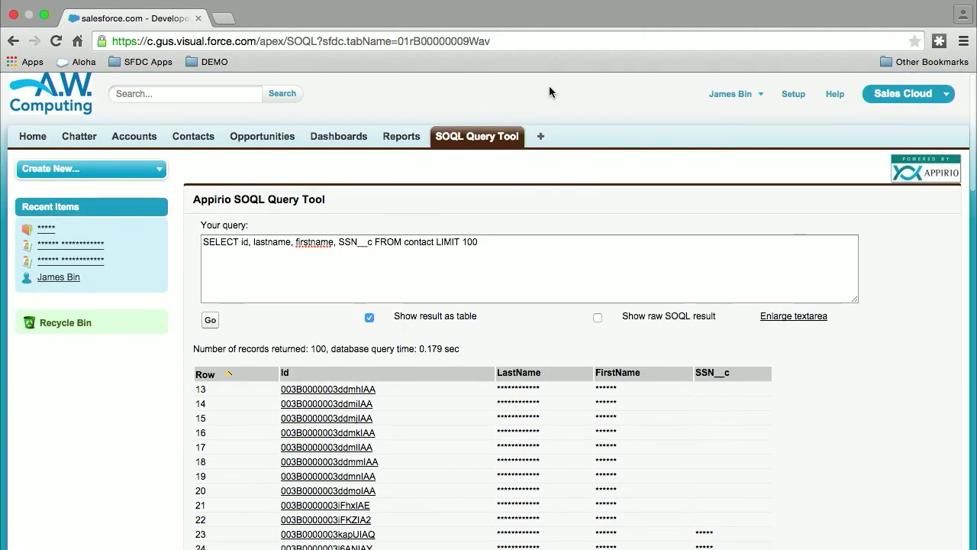